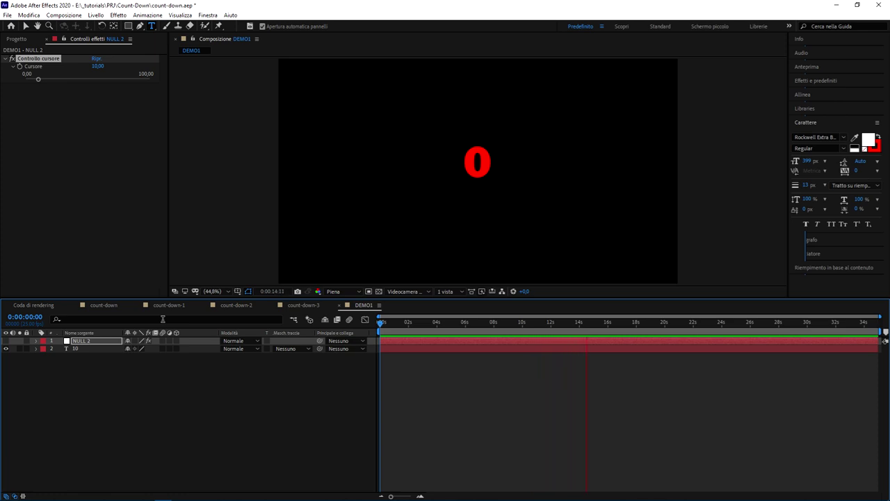
Step: Replay the countdown, show layer 10's Source Text and Fill Color expressions, then select NULL 2
key(space)
key(space)
click(451, 348)
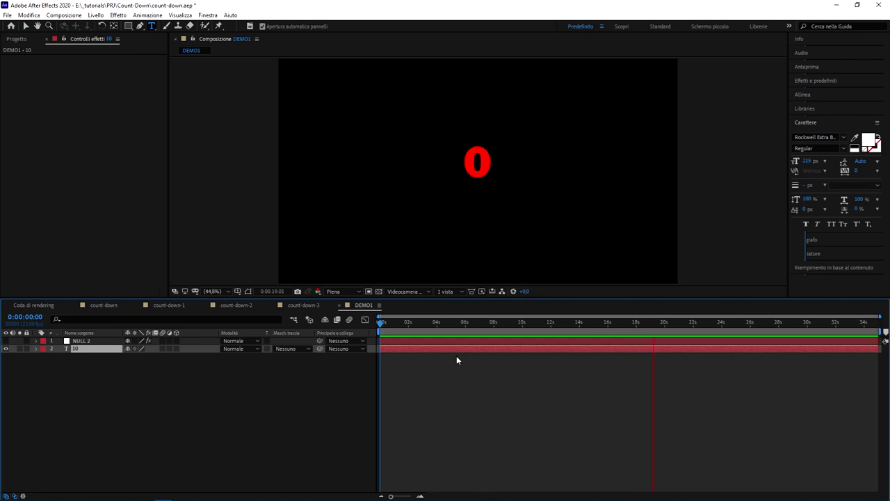
key(e)
key(e)
click(414, 323)
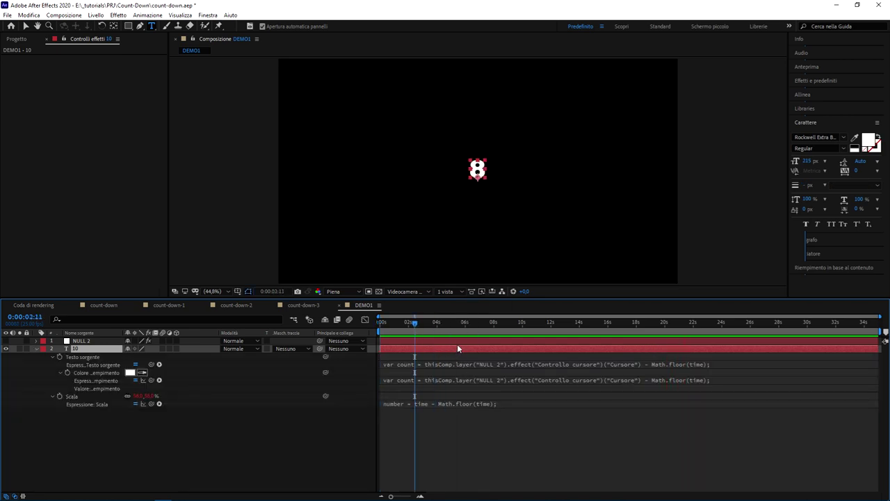
click(457, 342)
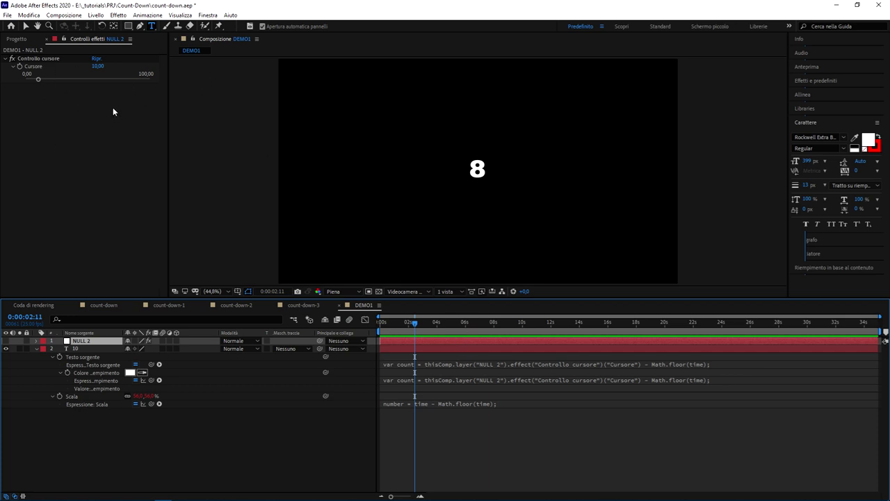
Step: Set the Cursore slider to 20 and rewind to check the count starts at 20
click(98, 67)
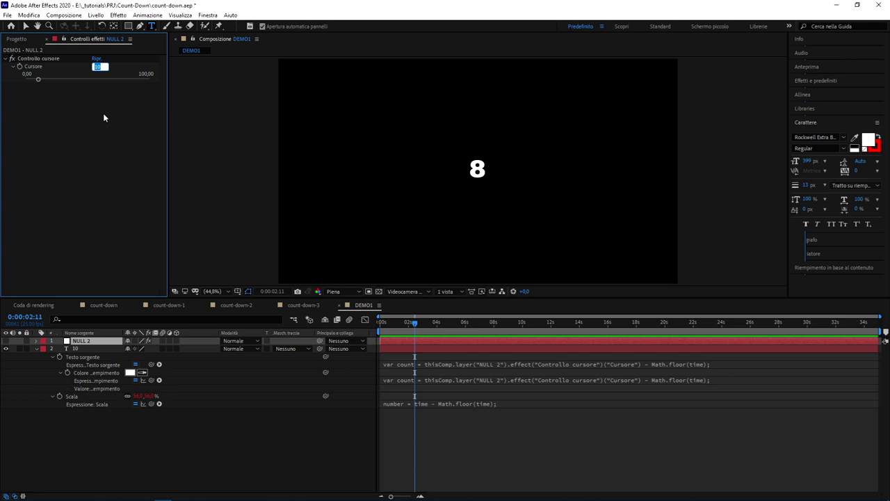
text(20)
key(Return)
click(415, 337)
drag(415, 336, 335, 322)
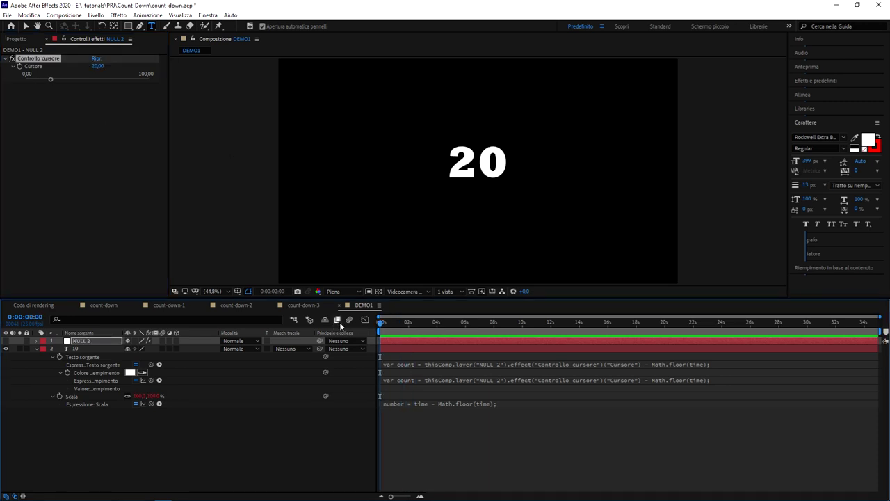
Step: Try Cursore at 100, then settle on 5 and preview the countdown from 5
click(97, 66)
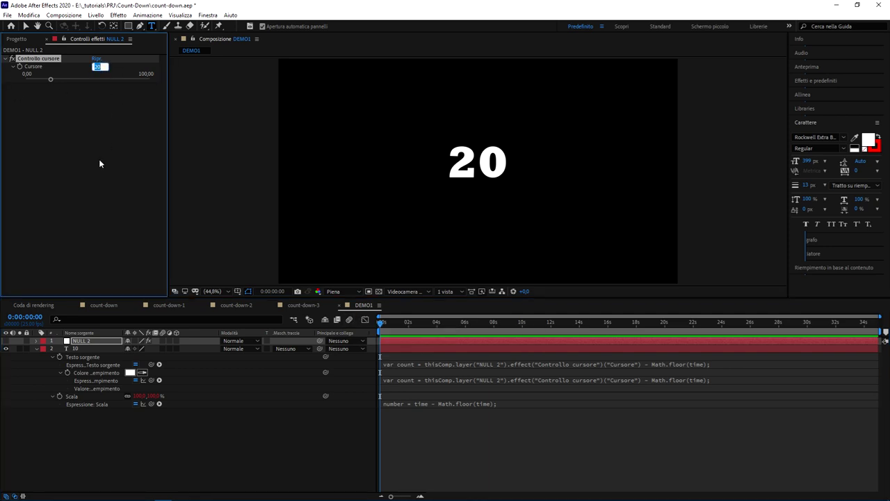
text(100)
key(Return)
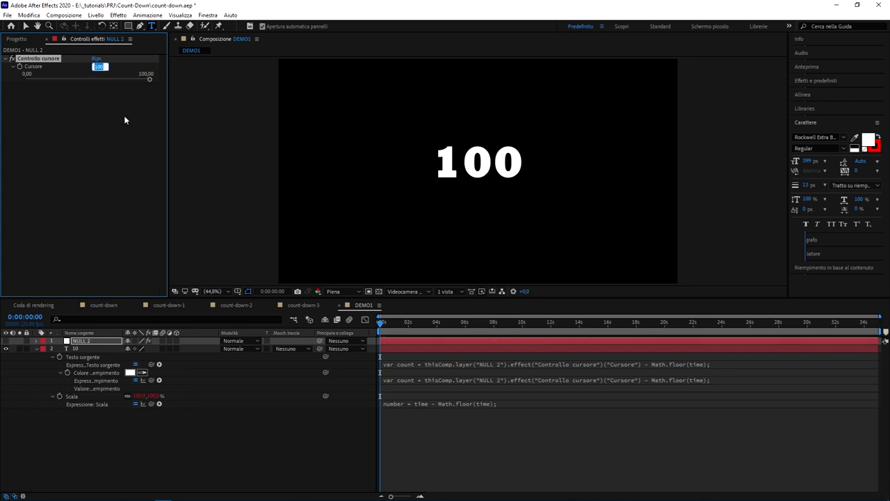
text(5)
key(Return)
key(space)
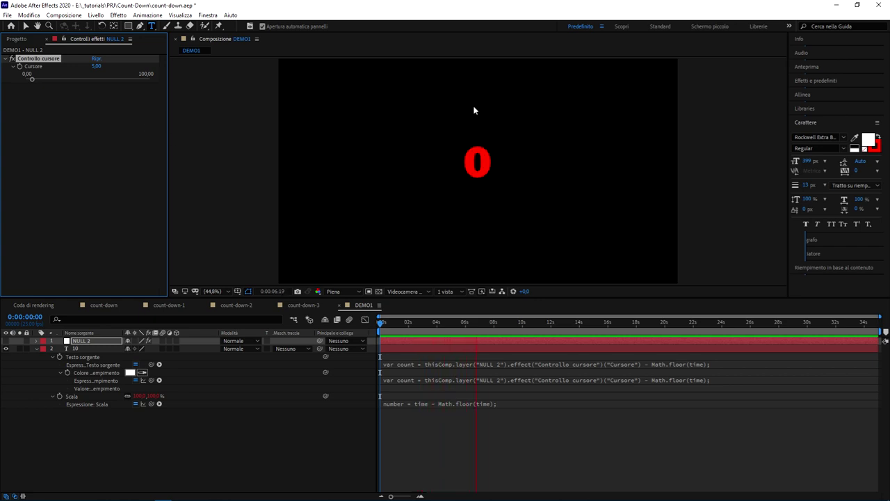
Step: Expand the Colore riempimento expression (red at 0, white otherwise), then scrub back to about 3 seconds
key(space)
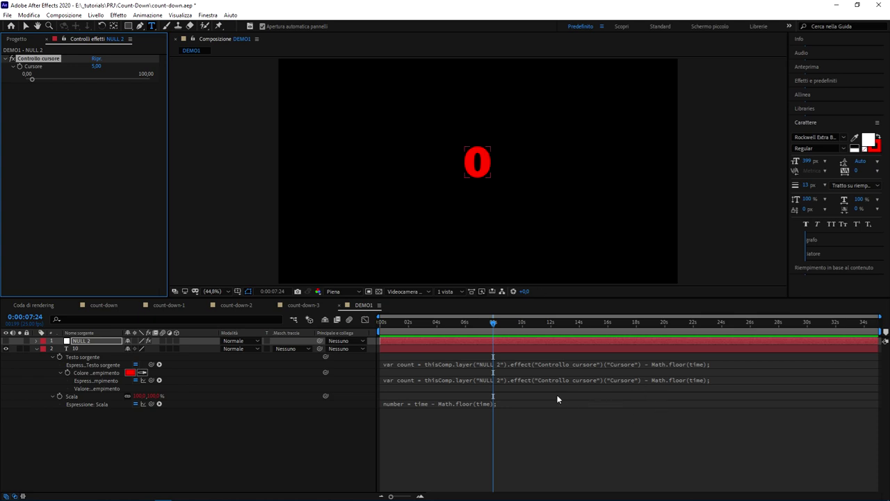
click(588, 380)
click(593, 493)
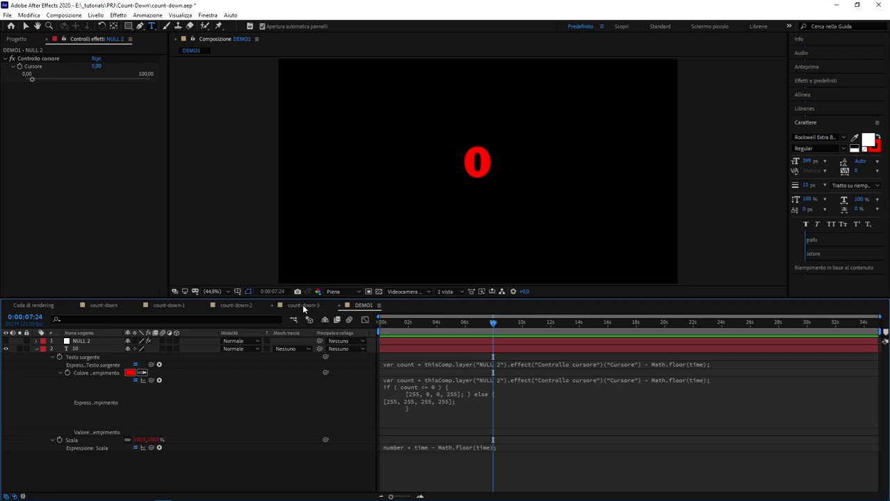
mouse_move(483, 325)
mouse_down()
mouse_move(418, 331)
mouse_move(487, 325)
mouse_up()
click(295, 306)
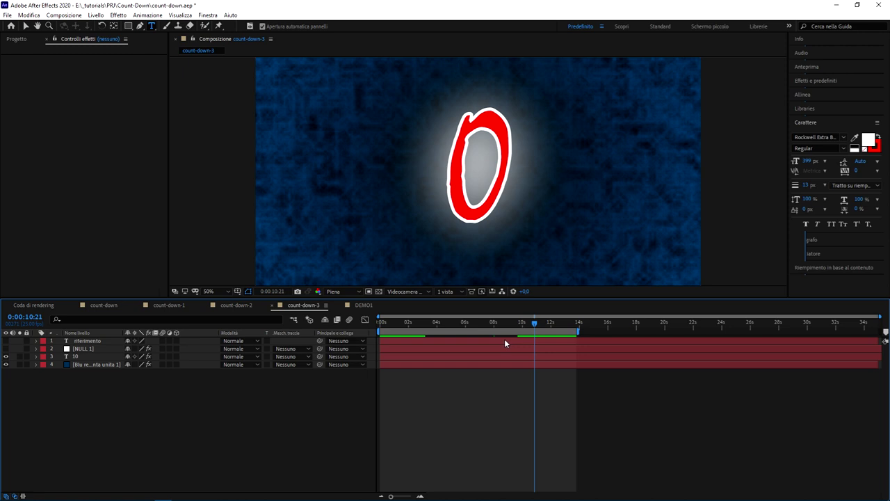
click(399, 322)
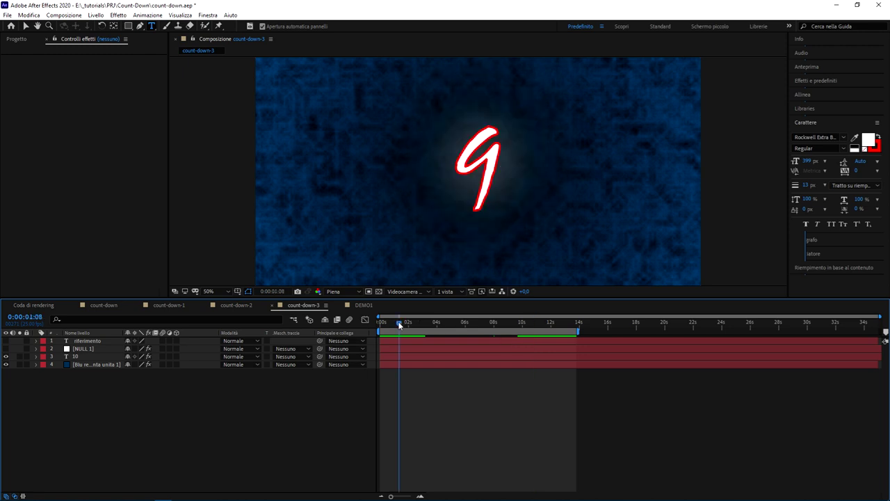
drag(398, 321, 382, 321)
key(space)
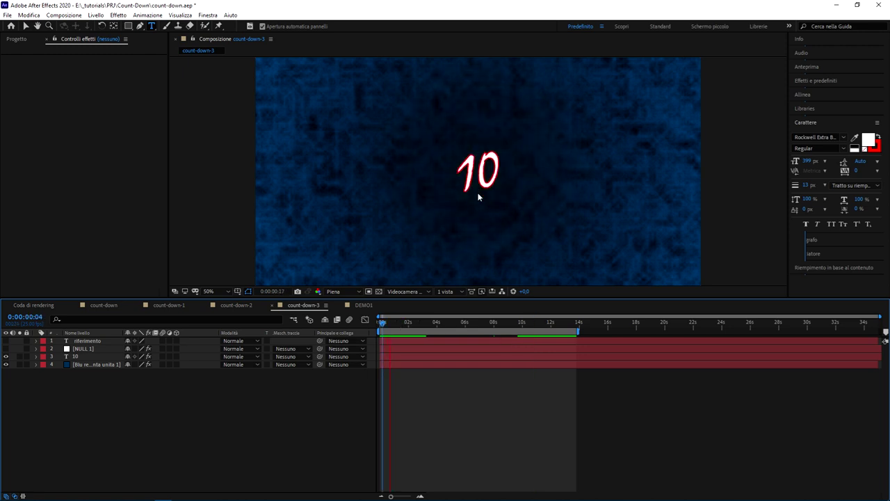
click(518, 325)
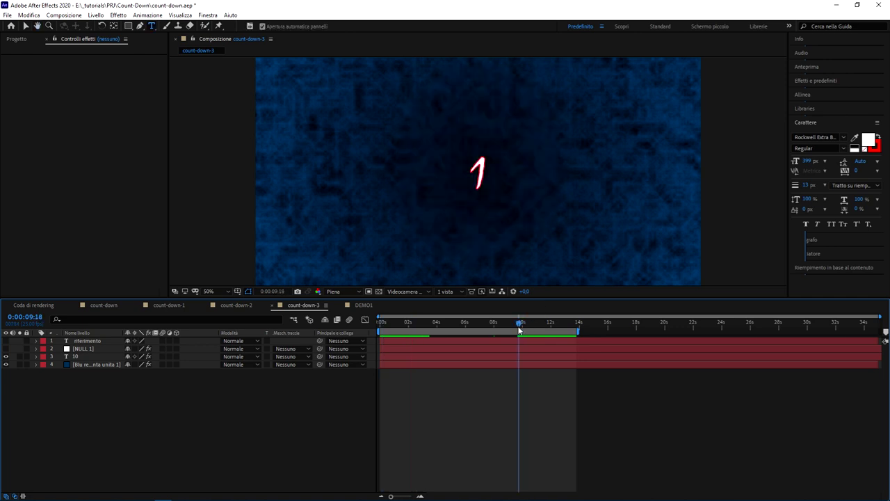
mouse_move(519, 328)
mouse_down()
mouse_move(530, 326)
mouse_move(513, 323)
mouse_up()
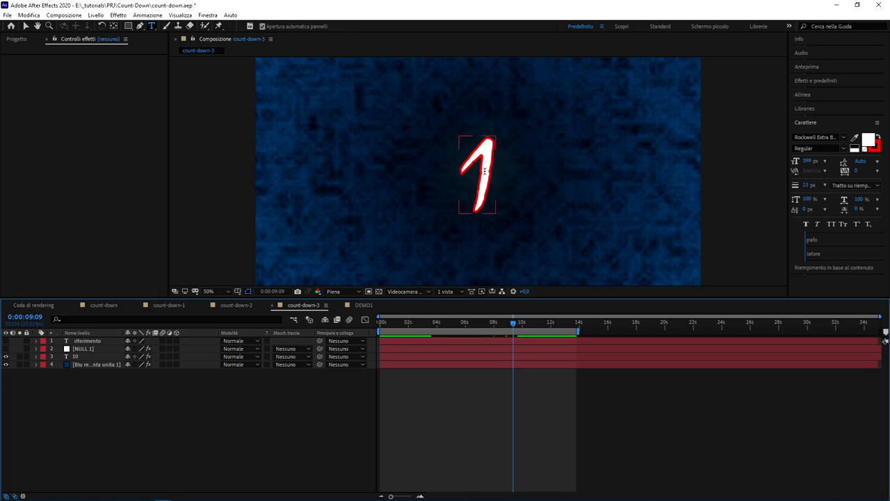
click(549, 322)
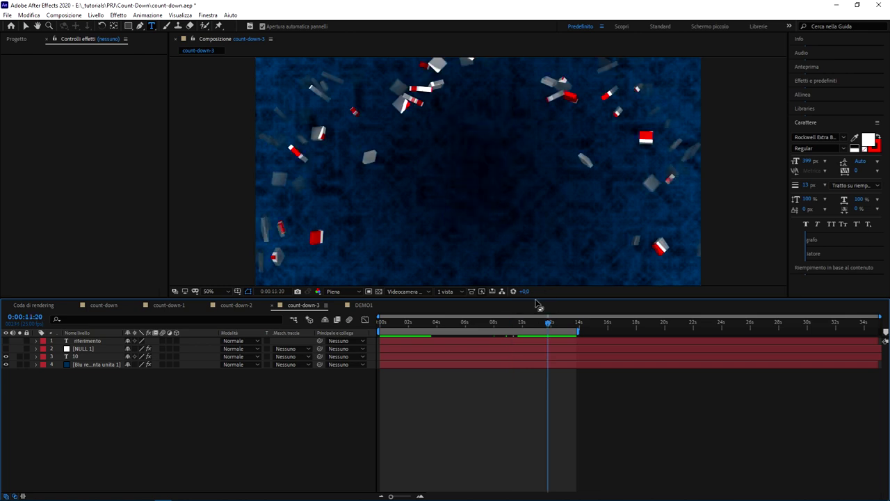
drag(538, 325, 534, 324)
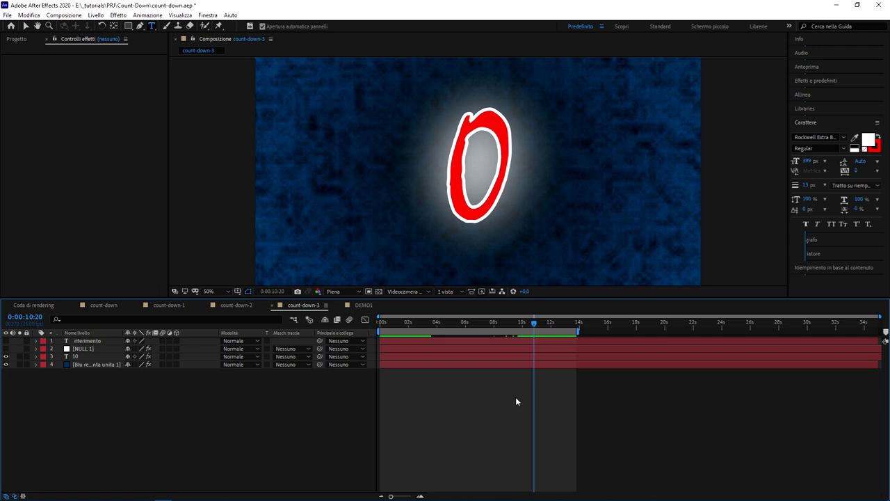
click(522, 324)
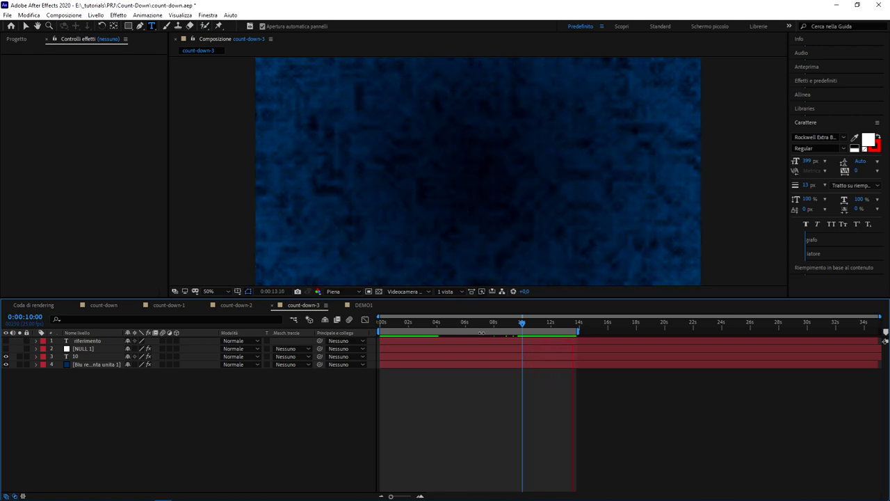
drag(523, 323, 525, 324)
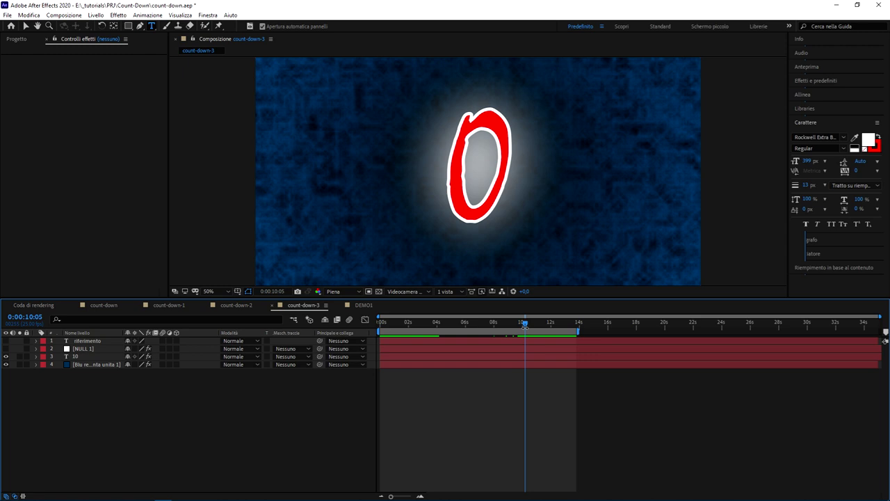
drag(534, 322, 537, 325)
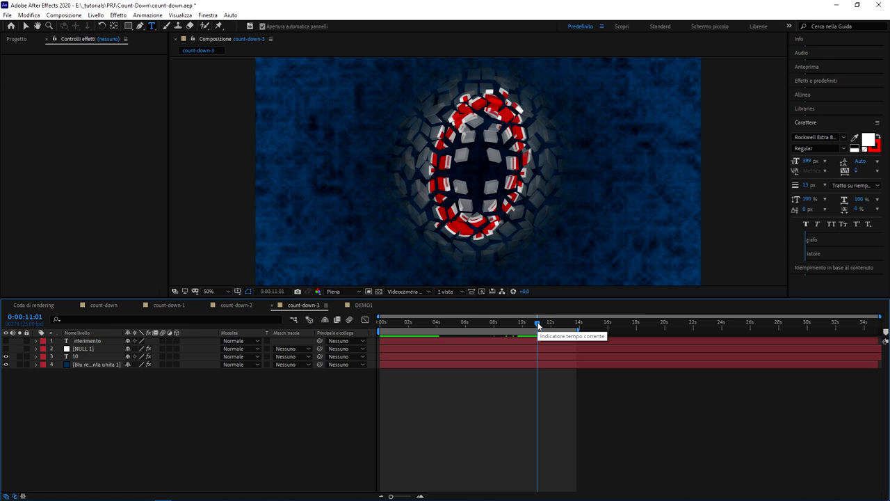
drag(538, 324, 530, 323)
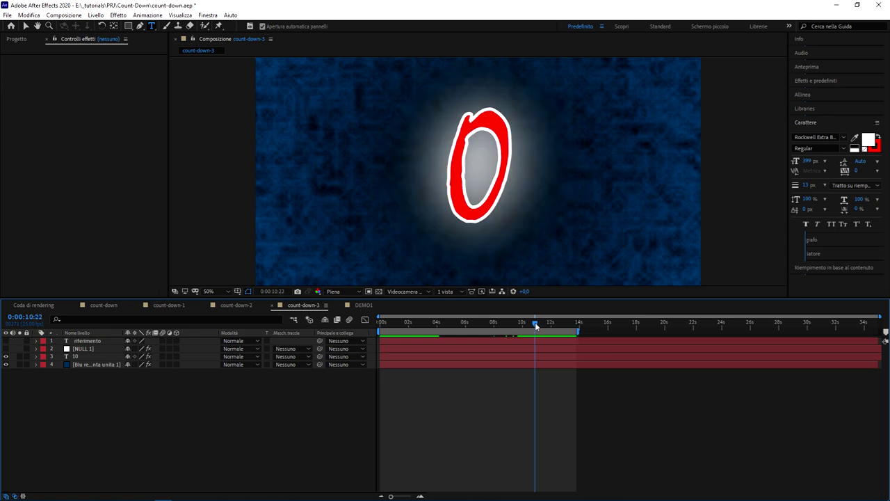
Step: In DEMO1 at 0:00:00, select layer 10, collapse its properties and start editing its text
click(365, 306)
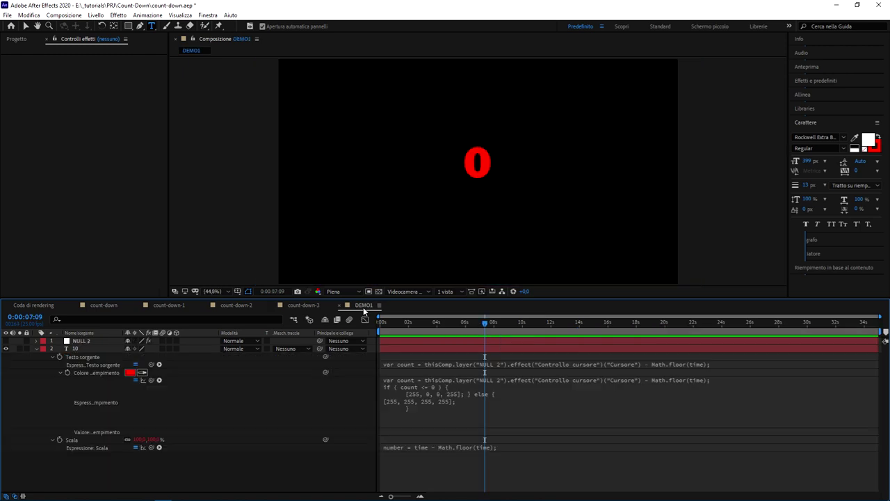
drag(489, 329, 313, 324)
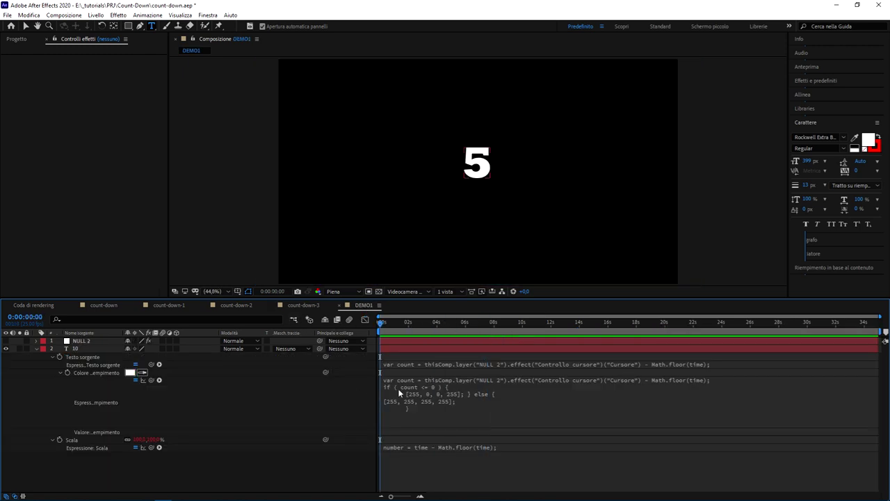
click(444, 348)
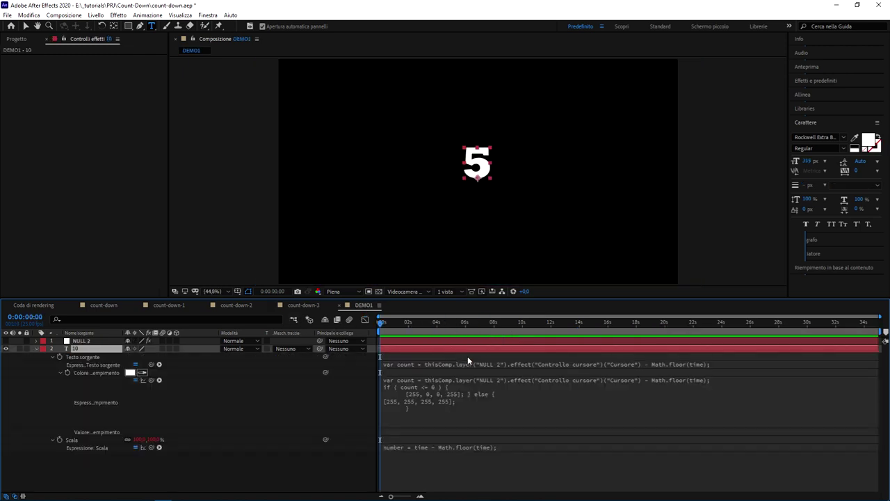
click(42, 349)
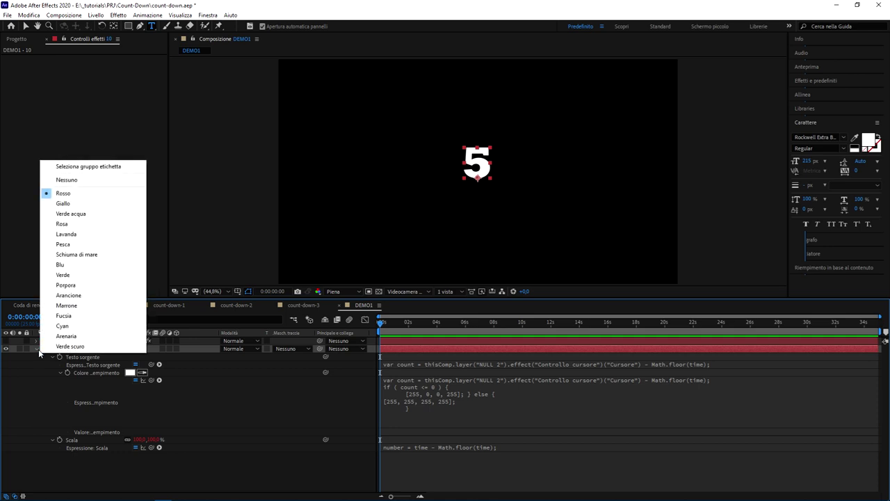
click(34, 372)
click(37, 349)
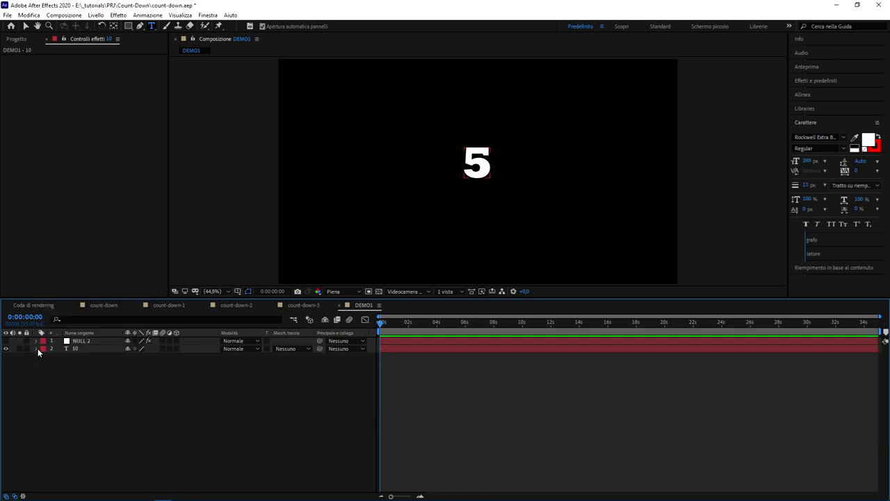
double_click(79, 348)
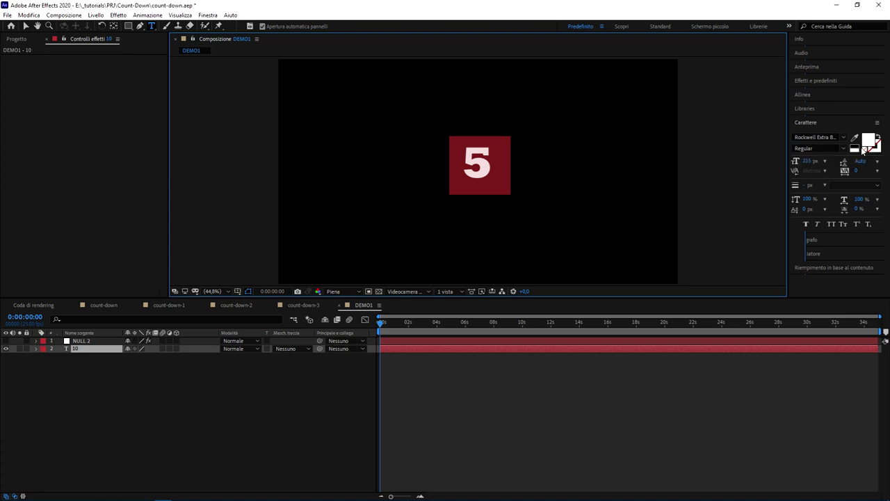
Step: Give the number a red stroke 10 px wide in the Character panel
click(879, 150)
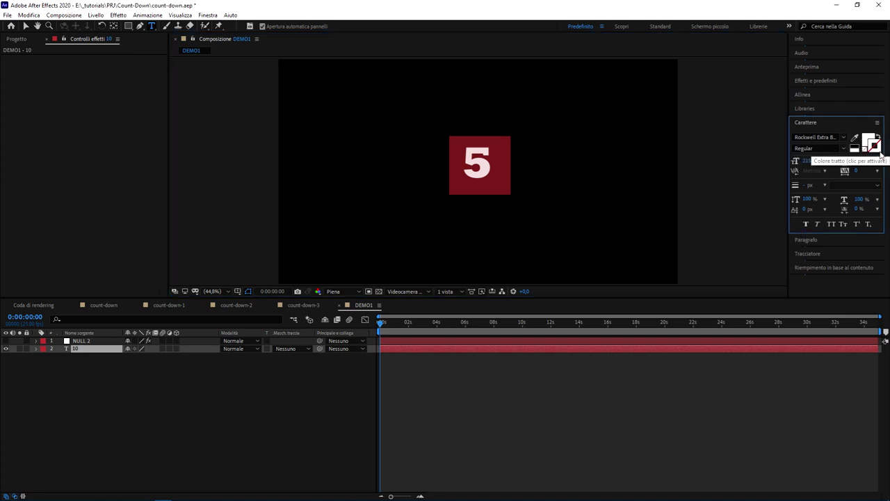
click(869, 143)
click(297, 143)
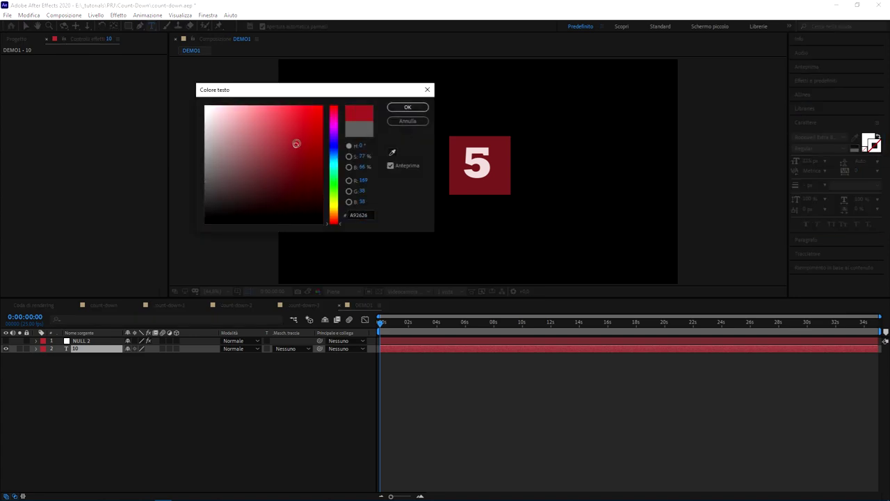
click(407, 107)
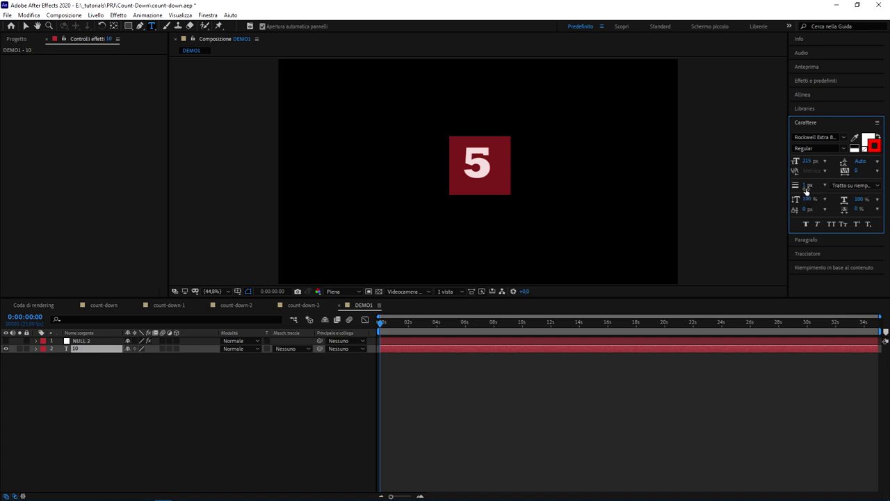
drag(806, 190, 811, 187)
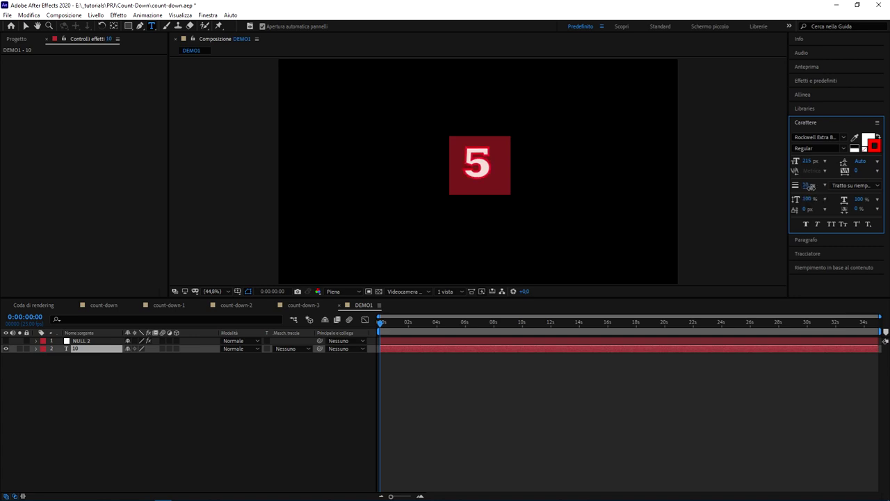
click(302, 410)
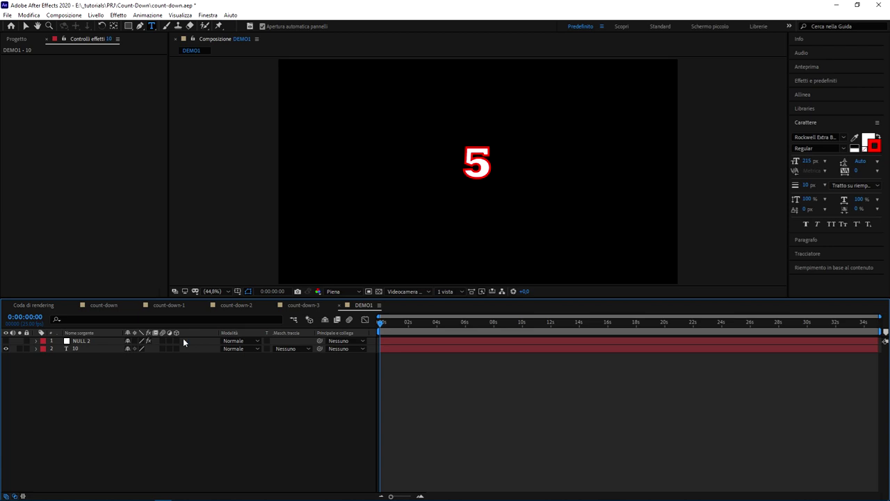
click(68, 347)
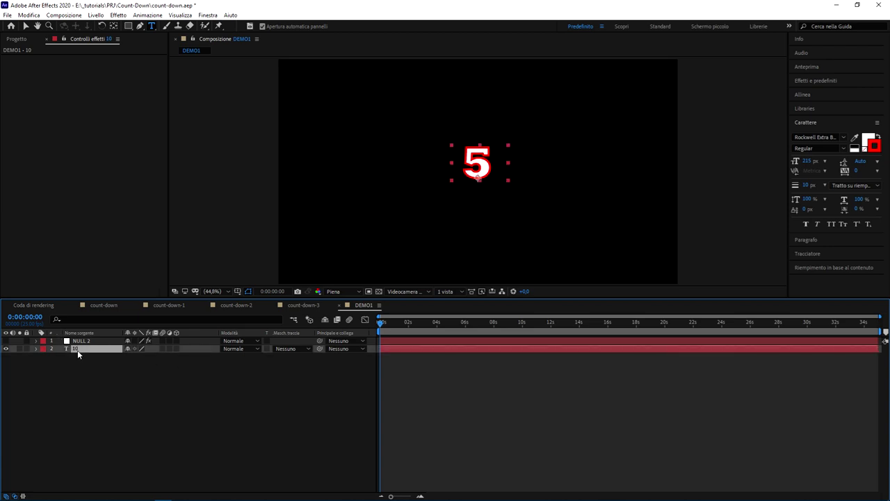
Step: Scrub to confirm the count runs down from 5, then raise the font size to about 434 px
mouse_move(396, 322)
mouse_down()
mouse_move(453, 320)
mouse_move(437, 312)
mouse_move(445, 317)
mouse_move(221, 333)
mouse_up()
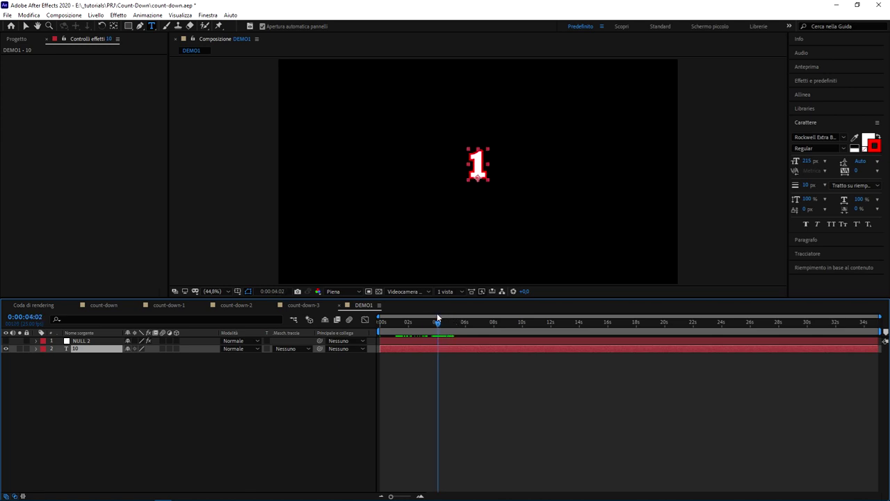
double_click(93, 349)
drag(807, 161, 889, 161)
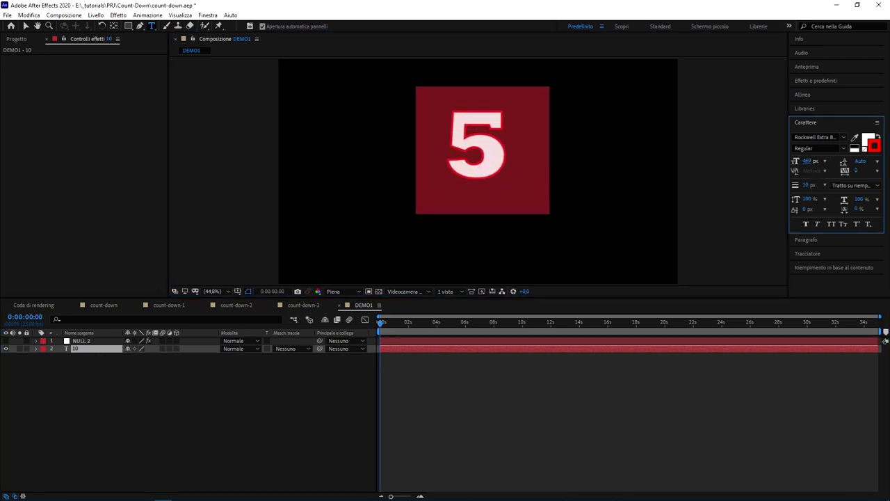
Step: Centre the 5 horizontally and vertically with the Align panel, then select and twirl open layer 10
click(807, 95)
click(814, 118)
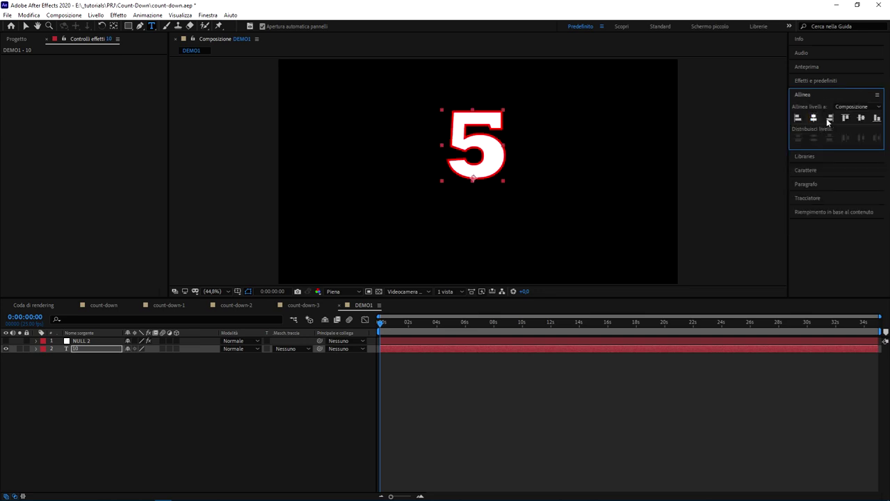
click(860, 119)
click(202, 407)
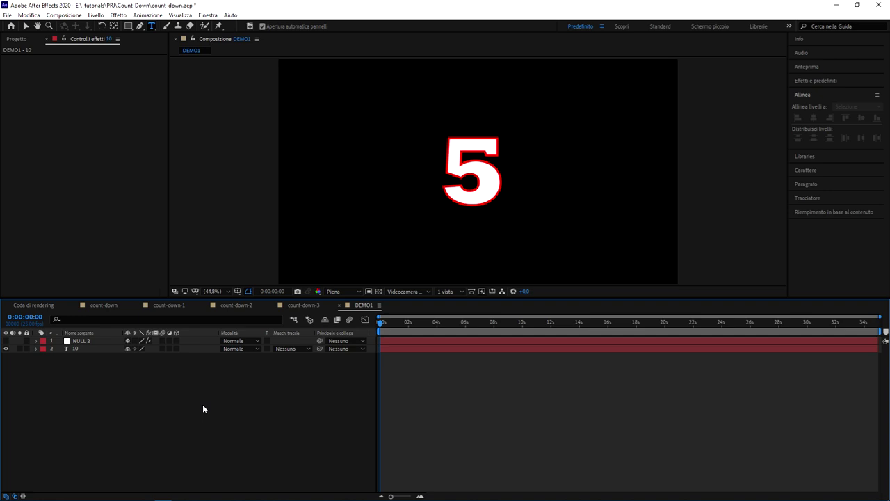
click(36, 349)
click(36, 347)
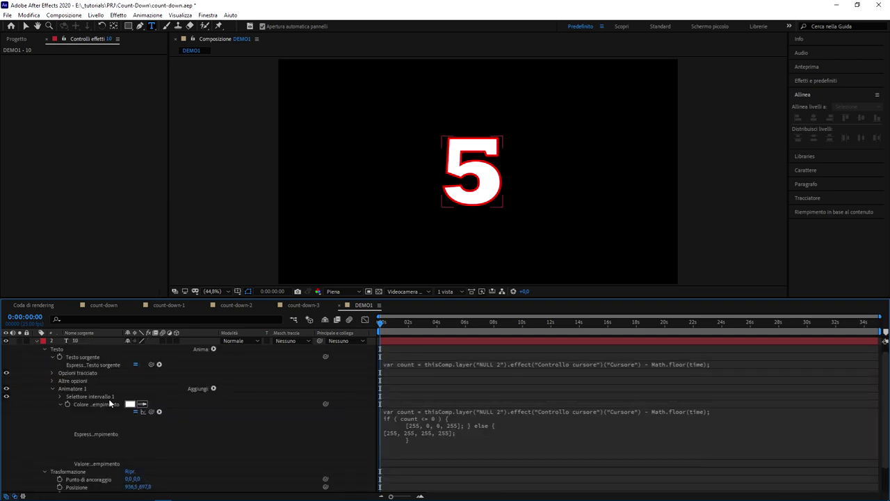
Step: Expand layer 10's Text properties and select Animatore 1
click(46, 350)
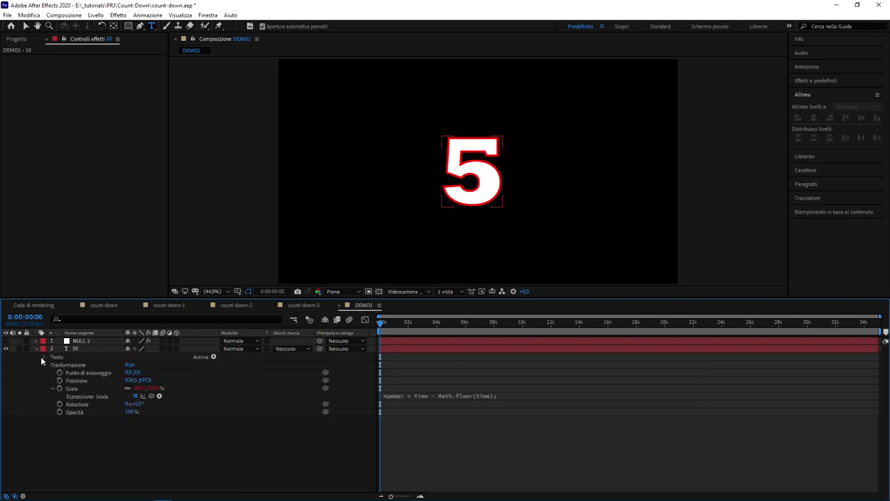
click(42, 357)
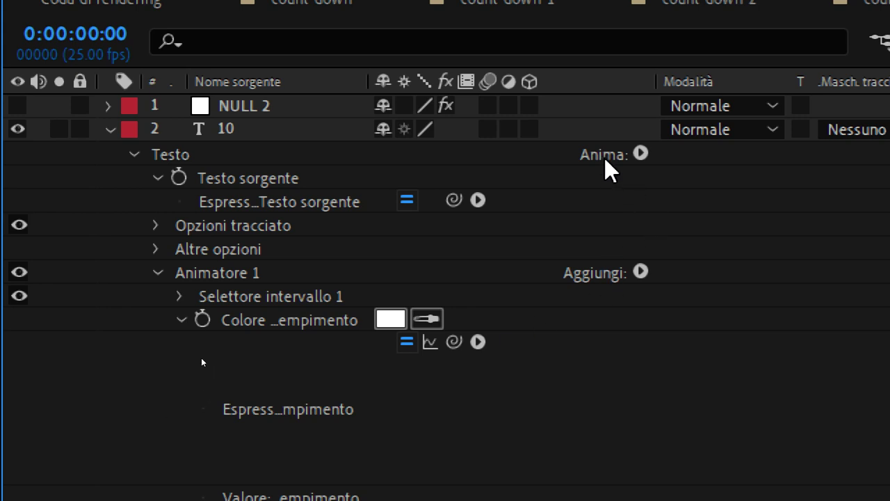
click(232, 275)
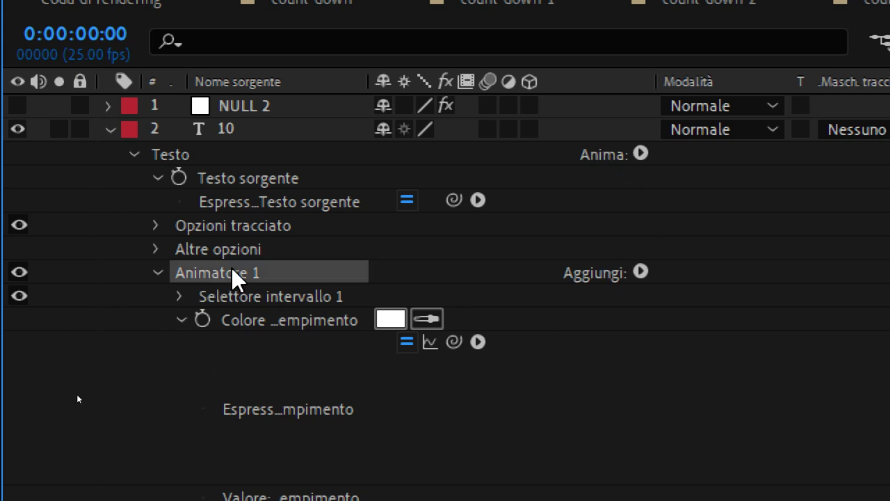
Step: Rename the animator to RIEMPIMENTO and reselect the layer's Text group
key(Return)
scroll(232, 275, down, 1)
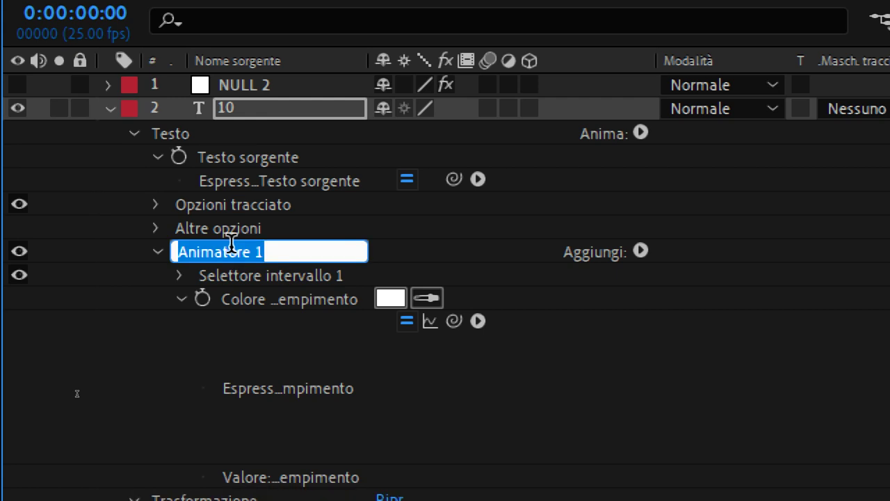
text(RIEM)
key(BackSpace)
text(EMOI)
key(BackSpace)
key(BackSpace)
key(BackSpace)
text(MOP)
key(BackSpace)
key(BackSpace)
text(PIMENTO)
key(Return)
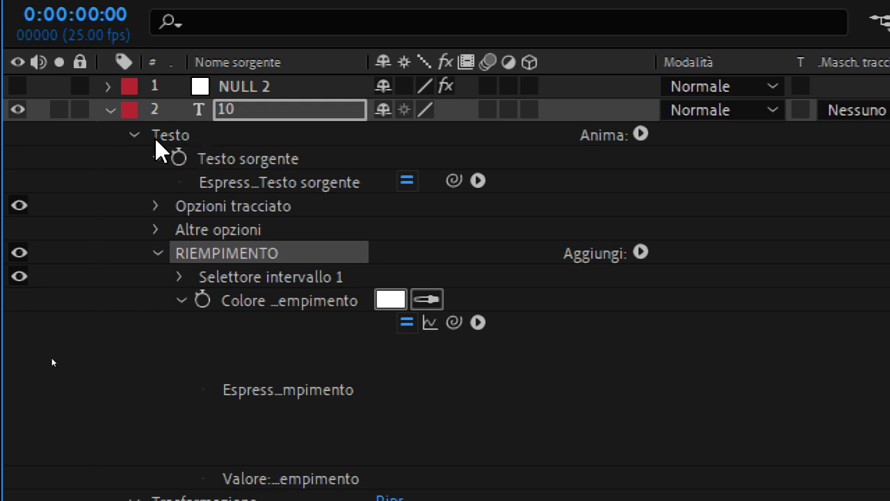
click(192, 136)
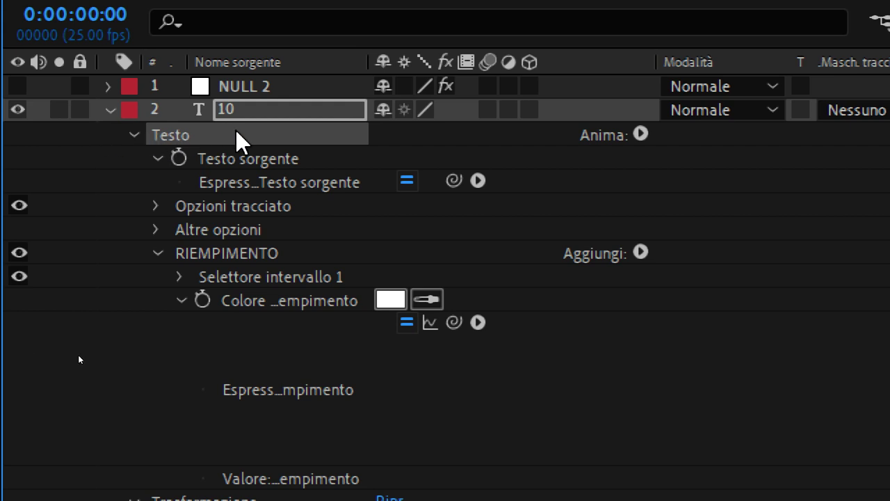
click(217, 256)
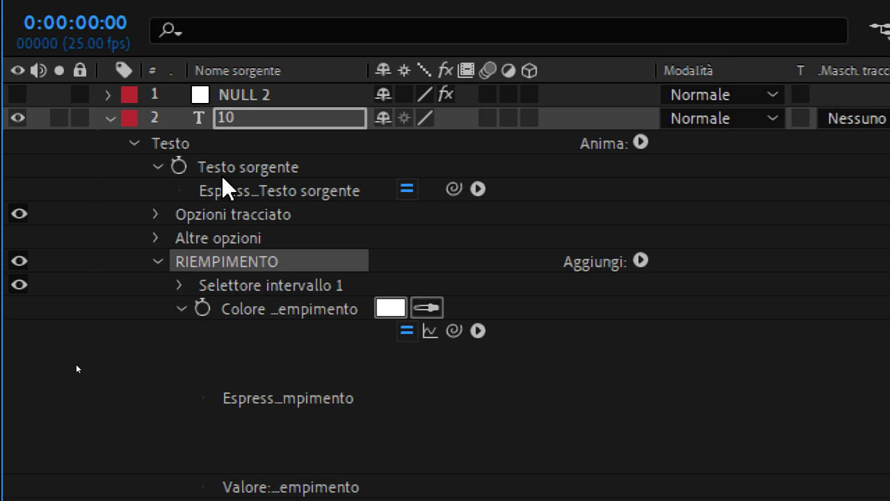
click(214, 146)
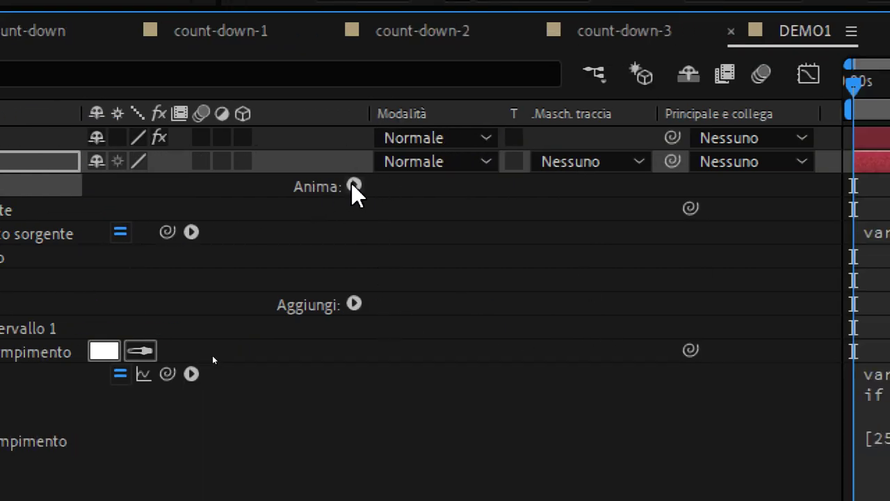
Step: Add a Stroke Color > RGB animator to the 10 layer's text from the Animate menu
click(354, 186)
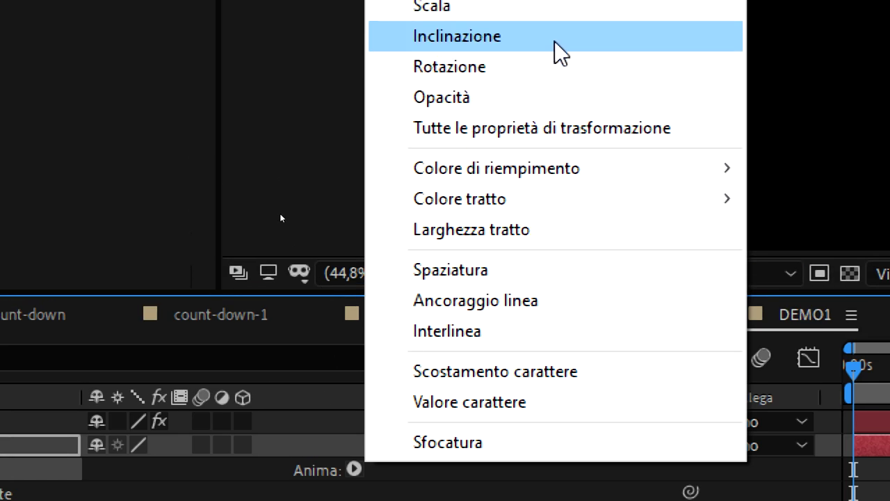
mouse_move(507, 212)
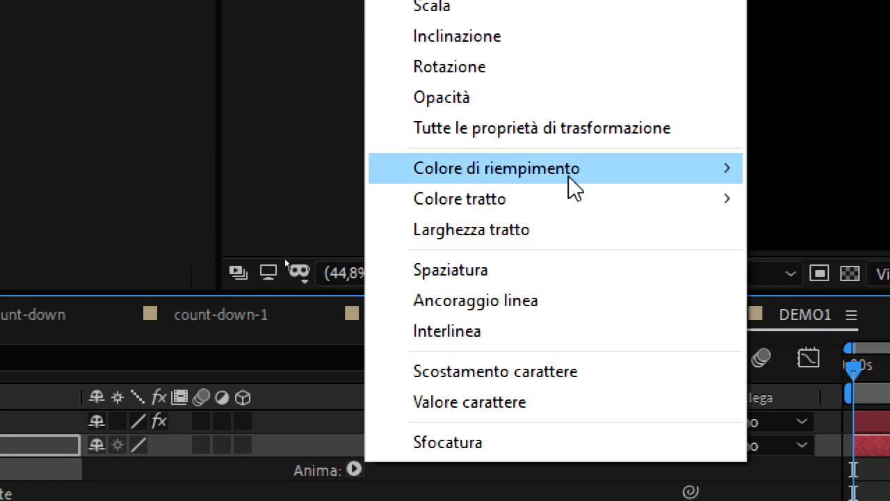
mouse_move(568, 174)
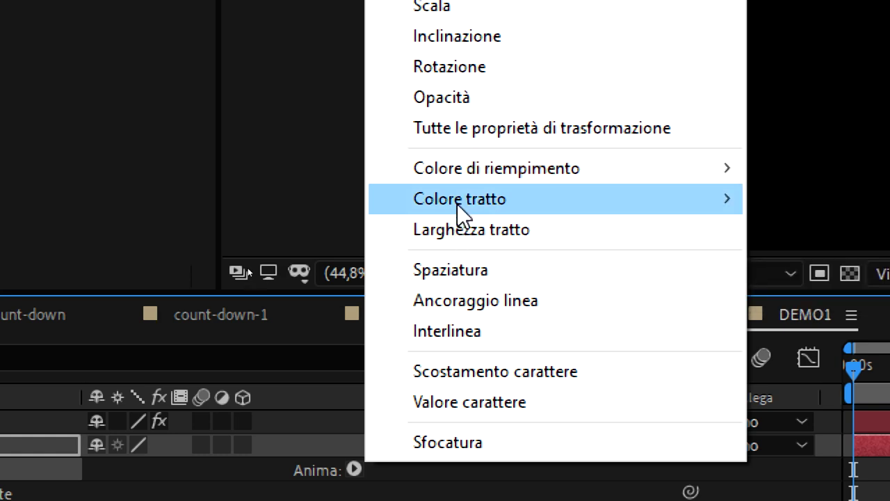
mouse_move(672, 192)
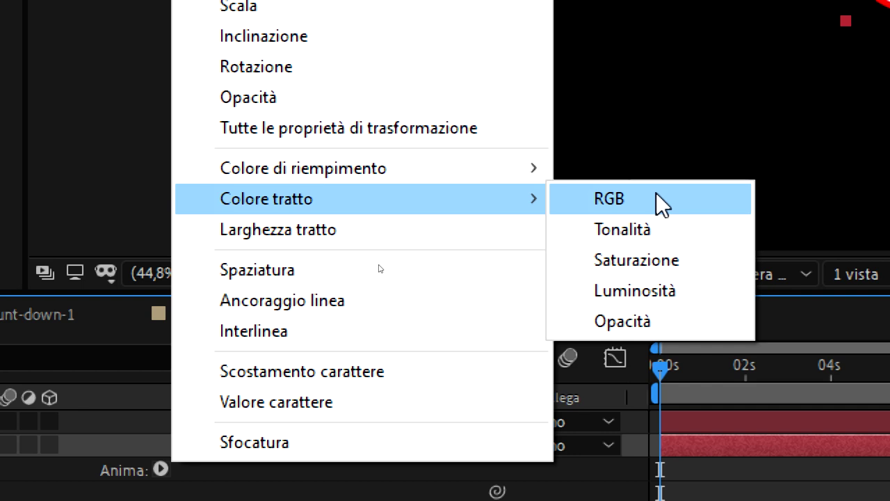
click(656, 192)
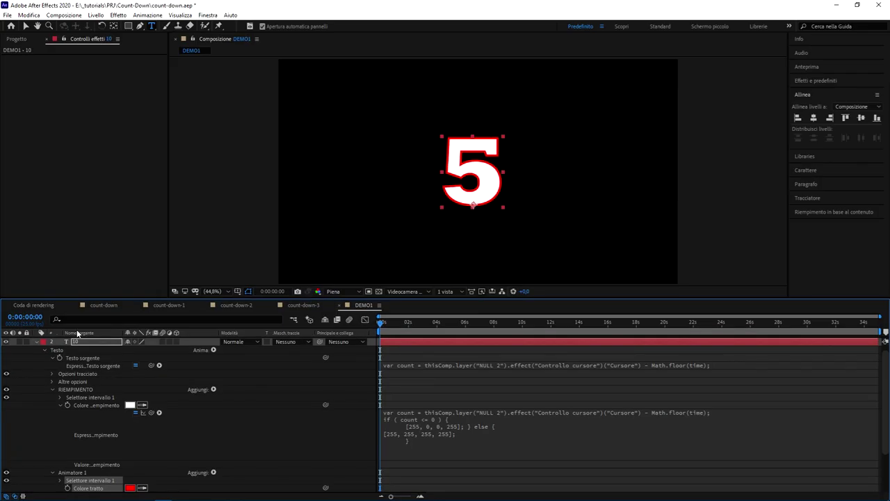
Step: Rename the new animator to 'colore bordo' and add an expression to its Stroke Color
scroll(107, 437, down, 3)
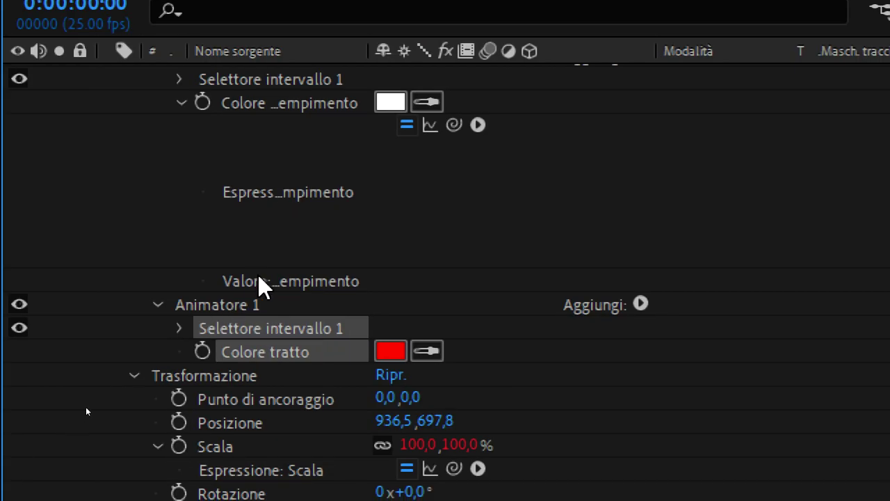
click(232, 306)
key(Return)
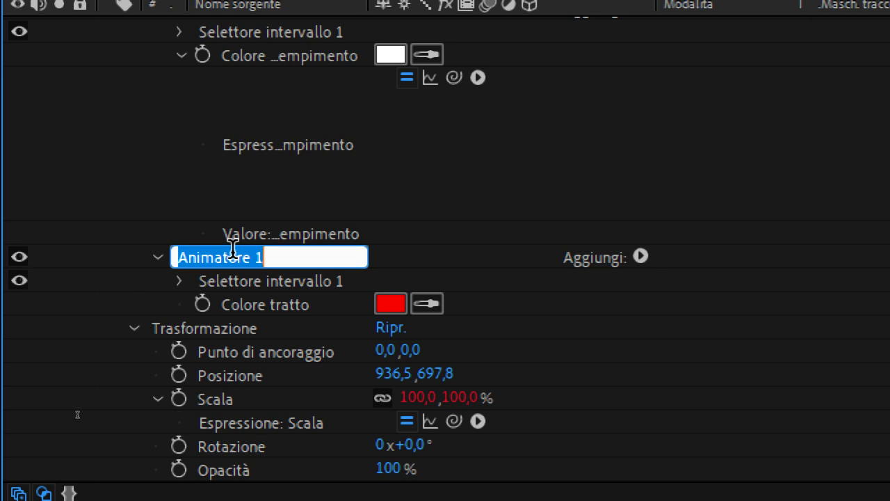
text(colore )
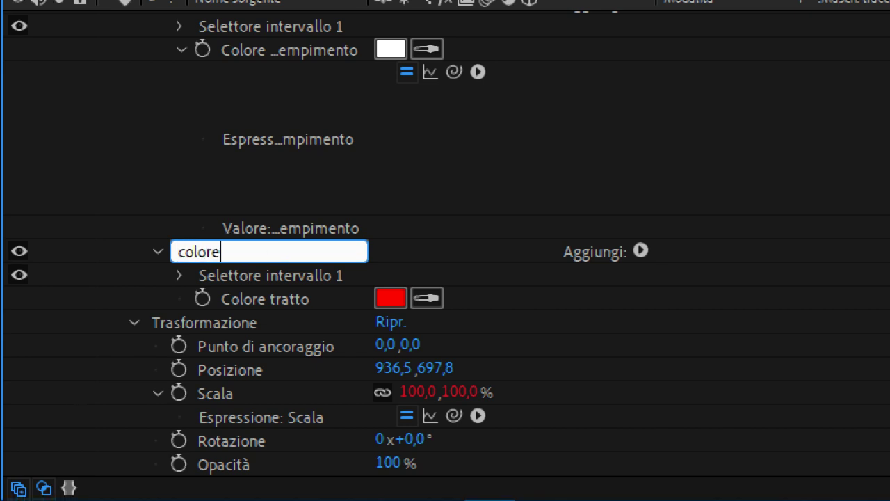
text(bordo)
key(Return)
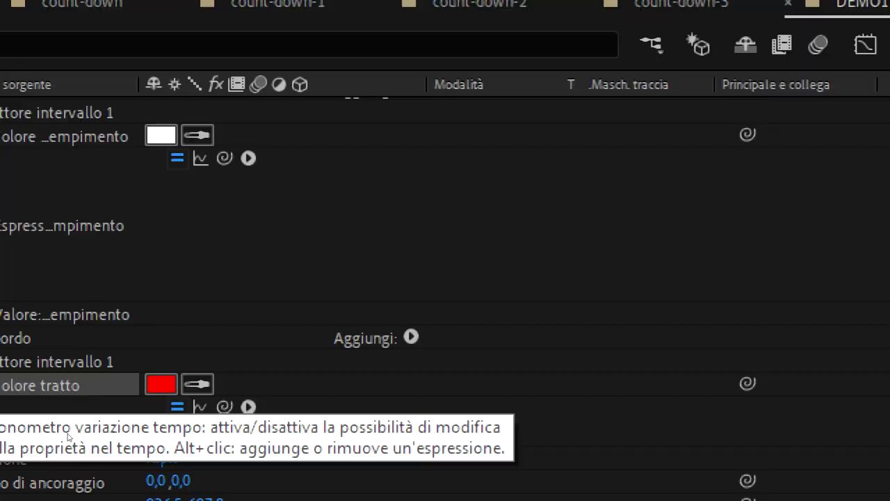
alt+click(202, 306)
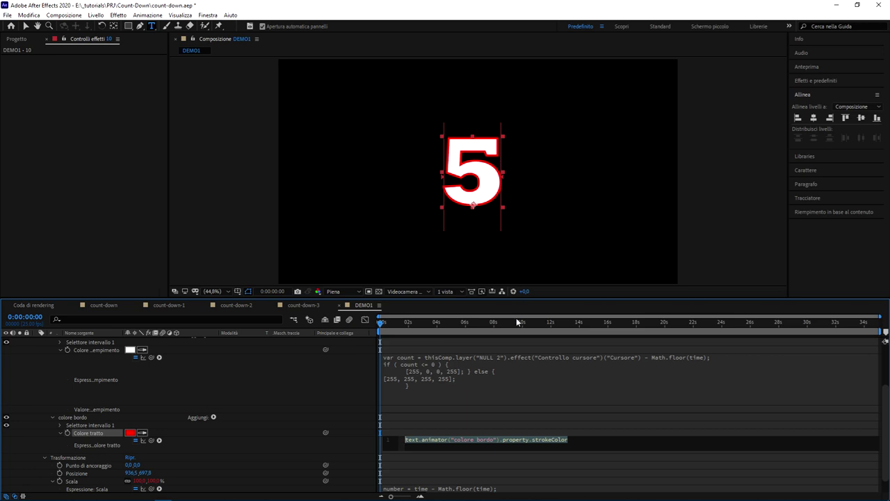
Step: Replace the Colore tratto expression with the copied count-based fill colour expression
click(475, 369)
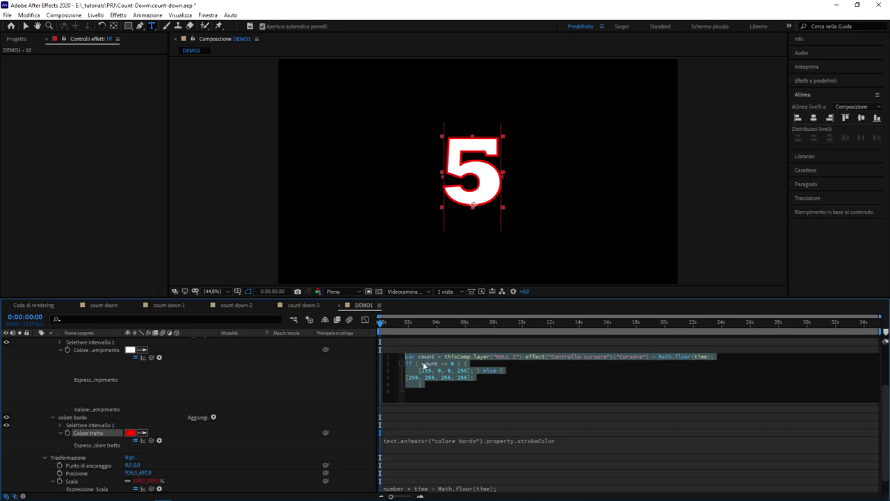
click(468, 442)
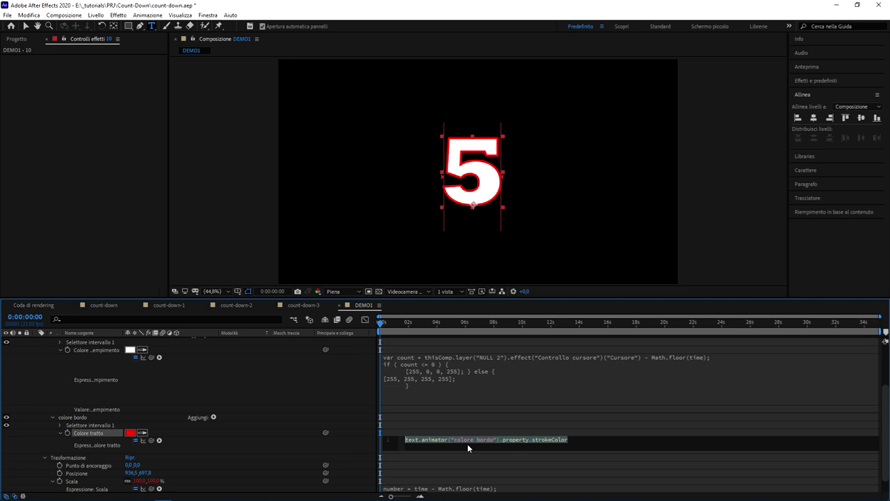
key(BackSpace)
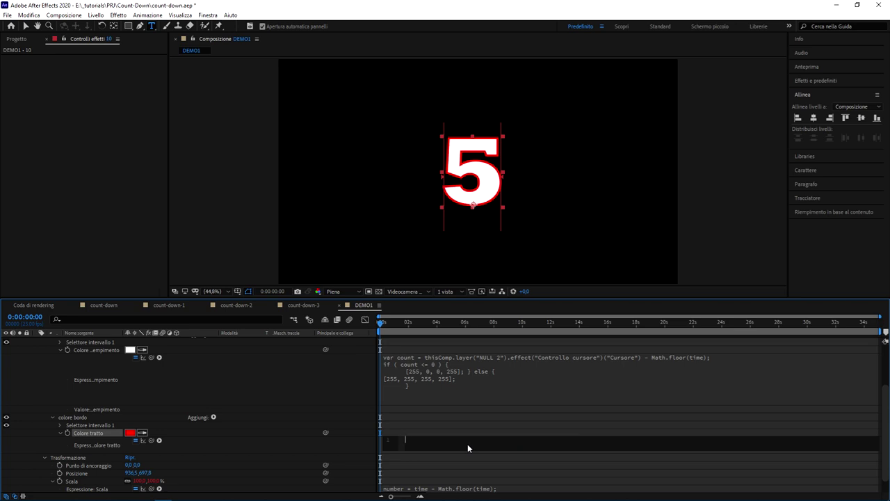
key(ctrl+v)
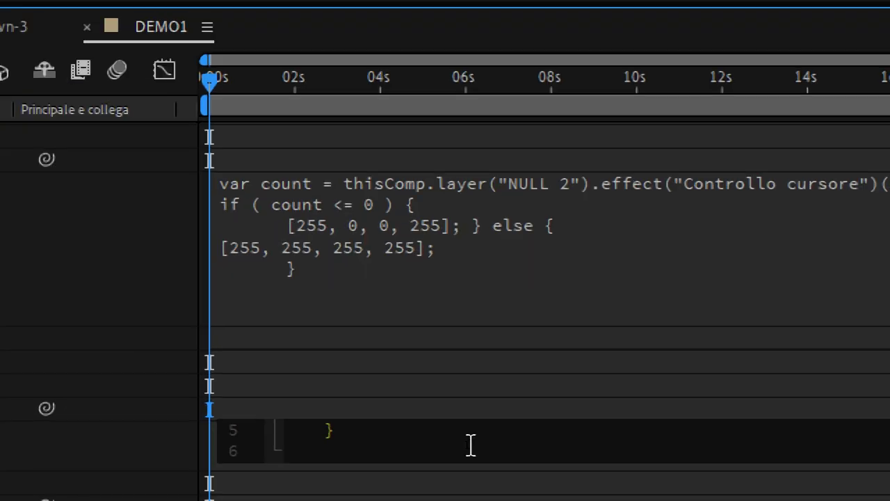
click(479, 314)
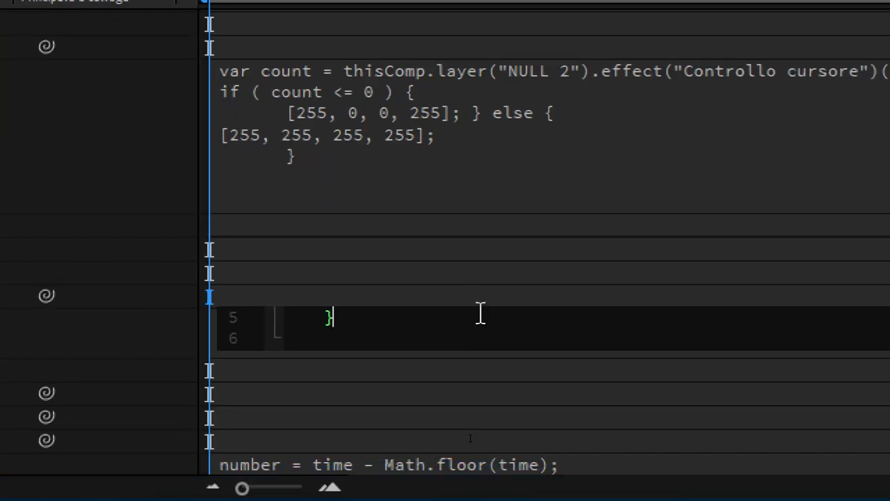
drag(477, 353, 487, 480)
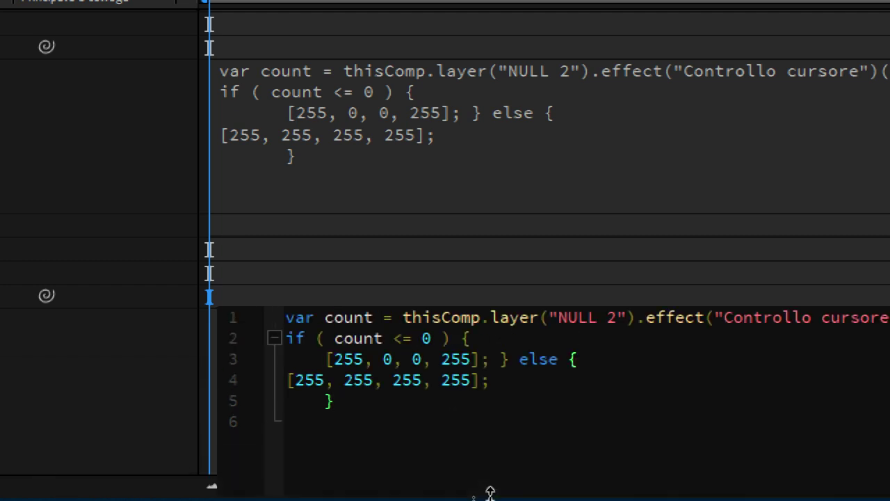
Step: Change the count-0 colour on line 3 to white [255,255,255,255]
drag(333, 339, 436, 346)
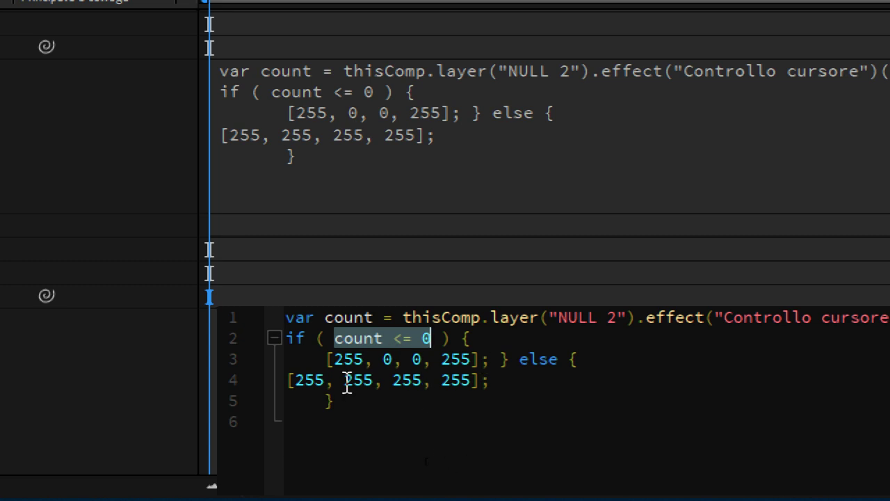
click(344, 356)
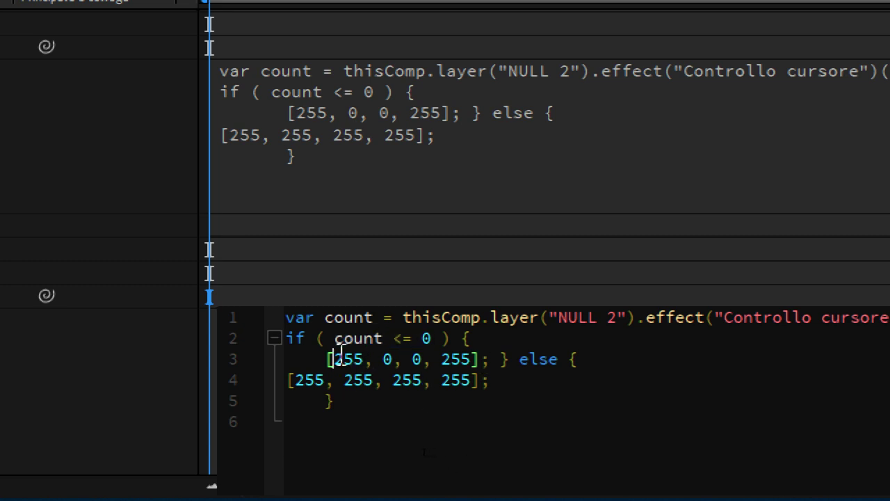
drag(471, 359, 334, 357)
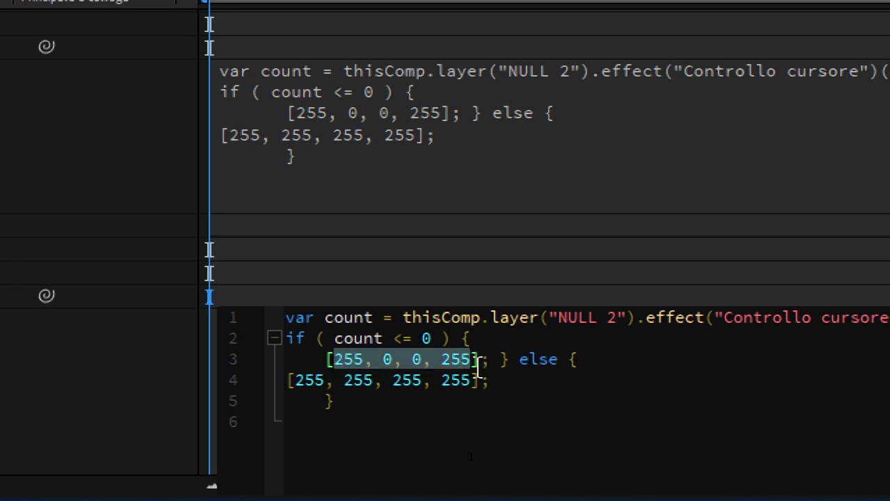
double_click(457, 359)
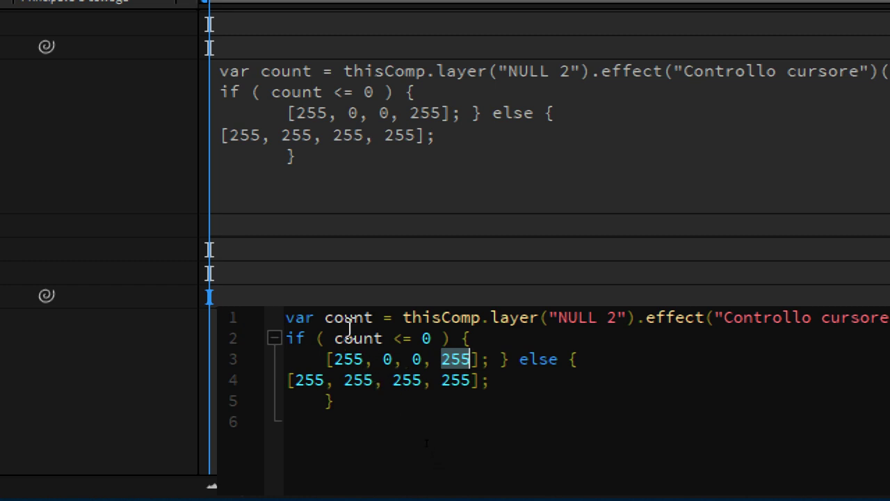
drag(334, 338, 417, 338)
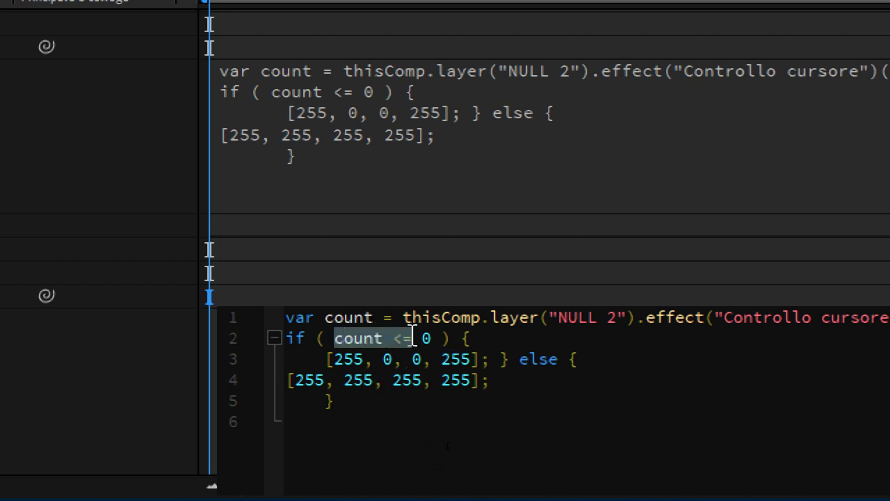
click(382, 359)
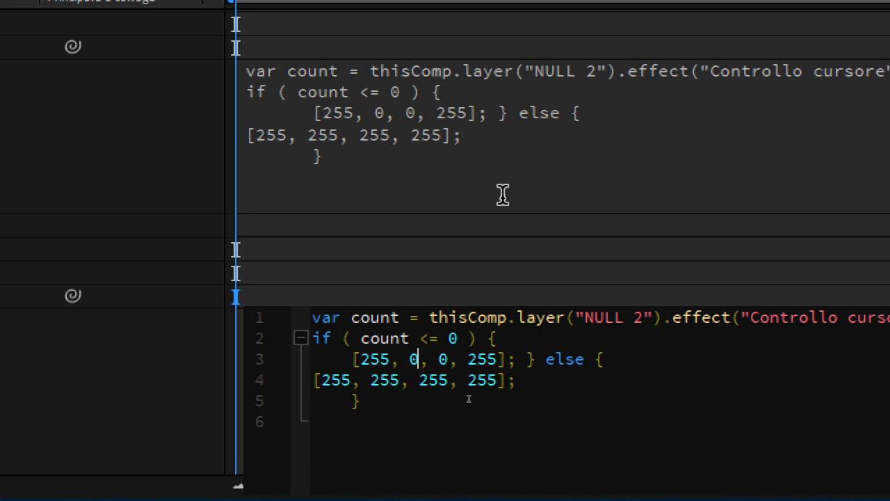
key(Delete)
text(255)
key(Right)
key(Right)
key(Right)
key(BackSpace)
text(255)
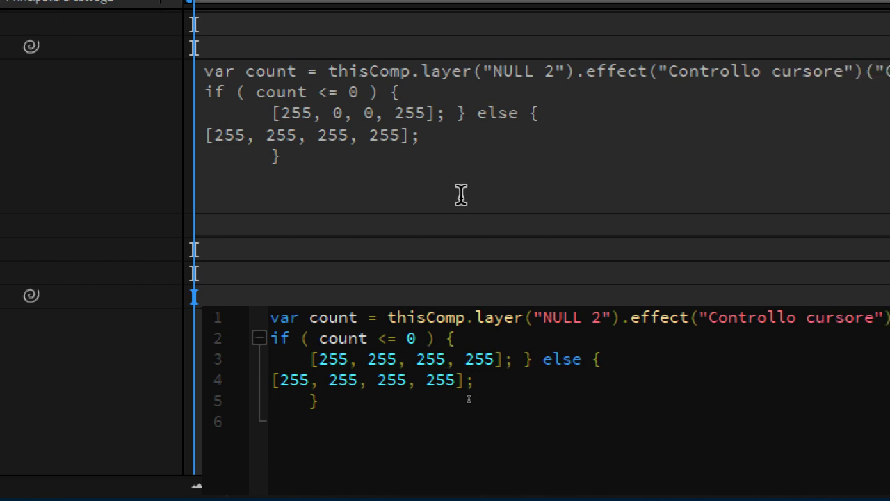
Step: Change the fallback colour on line 4 to red [255,0,0,255]
double_click(344, 380)
text(0)
key(Right)
key(Right)
key(Right)
key(Delete)
key(BackSpace)
key(BackSpace)
text(0)
key(Right)
key(Right)
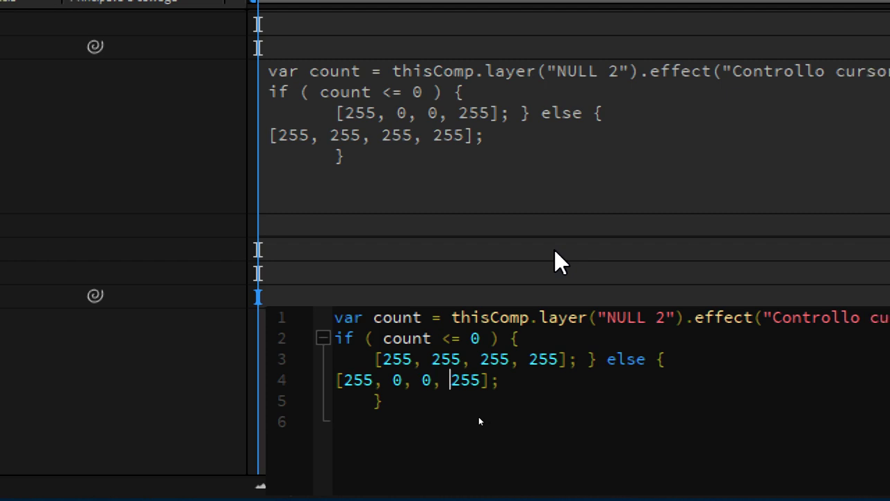
key(Right)
click(544, 433)
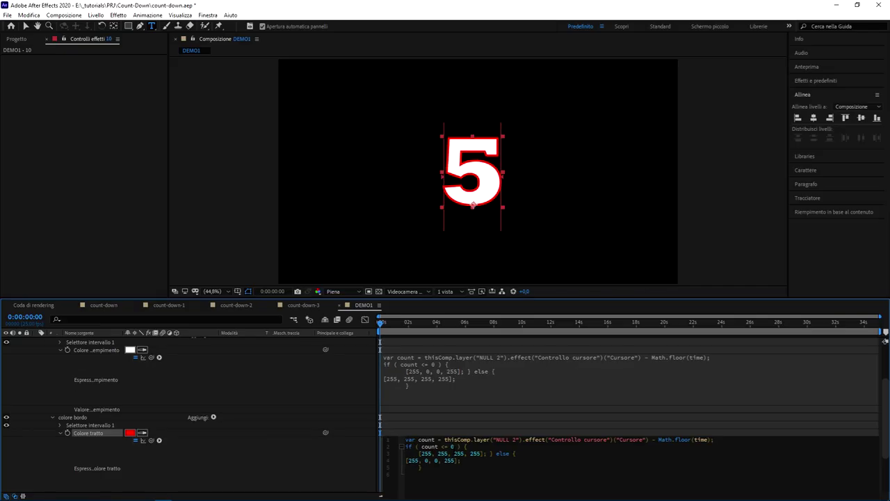
Step: Scrub the countdown from 5 to 0 at 0:00:05:03 and select the number layer
click(322, 464)
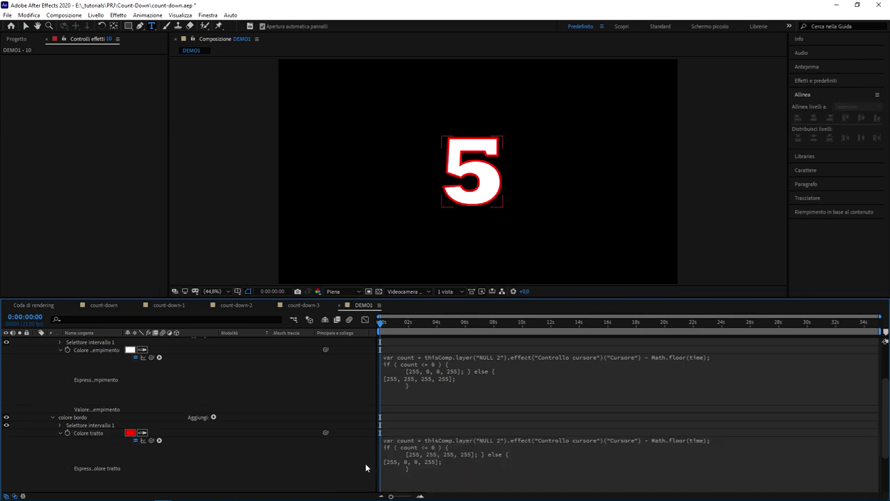
drag(394, 321, 418, 329)
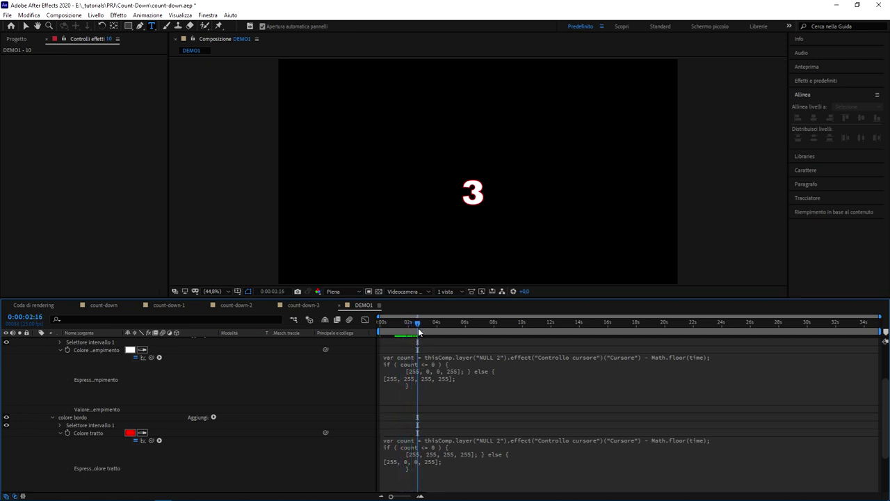
drag(420, 330, 447, 332)
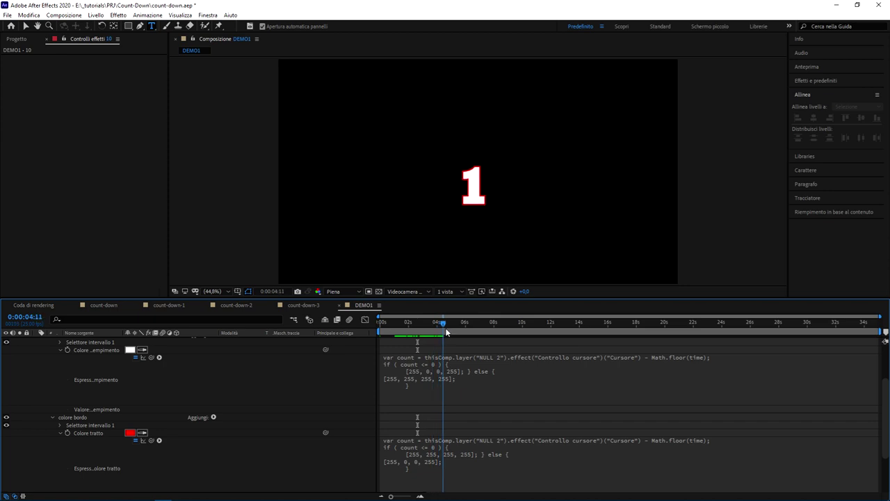
drag(447, 332, 457, 333)
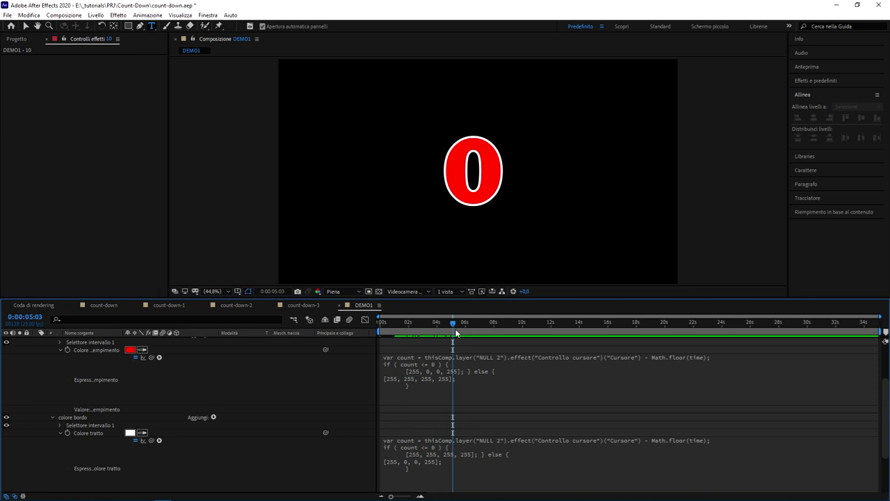
click(456, 334)
scroll(87, 379, up, 3)
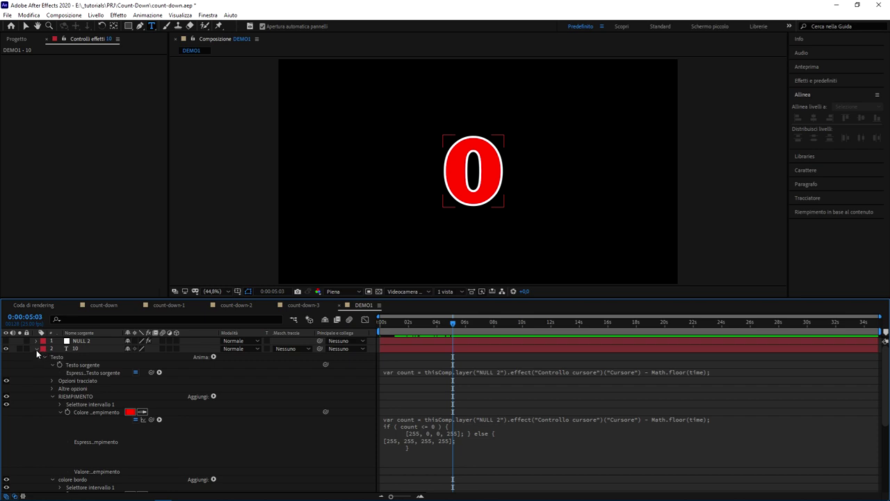
Step: Add a grey 1920×1080 solid named sfondo via Nuovo > Tinta unita
click(36, 349)
click(407, 195)
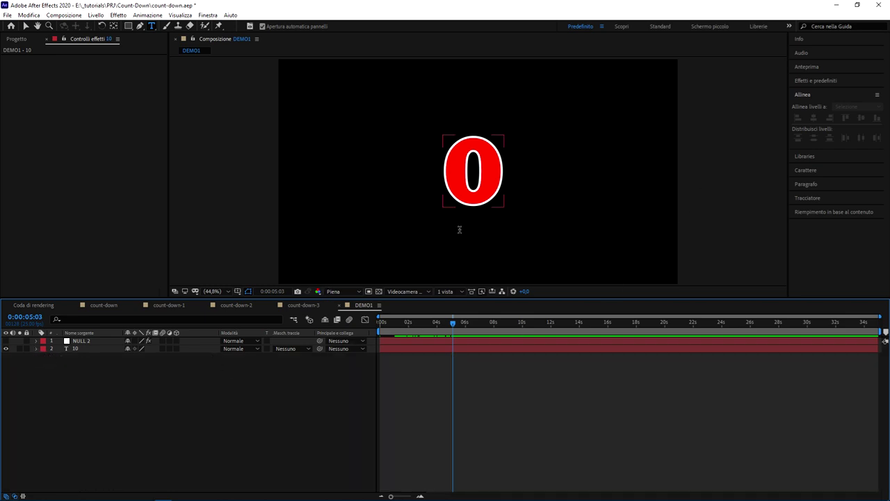
right_click(123, 393)
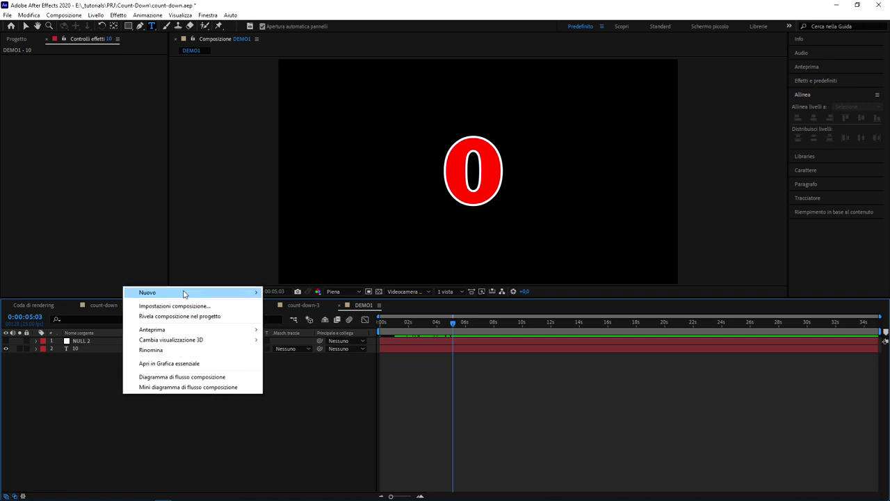
mouse_move(185, 293)
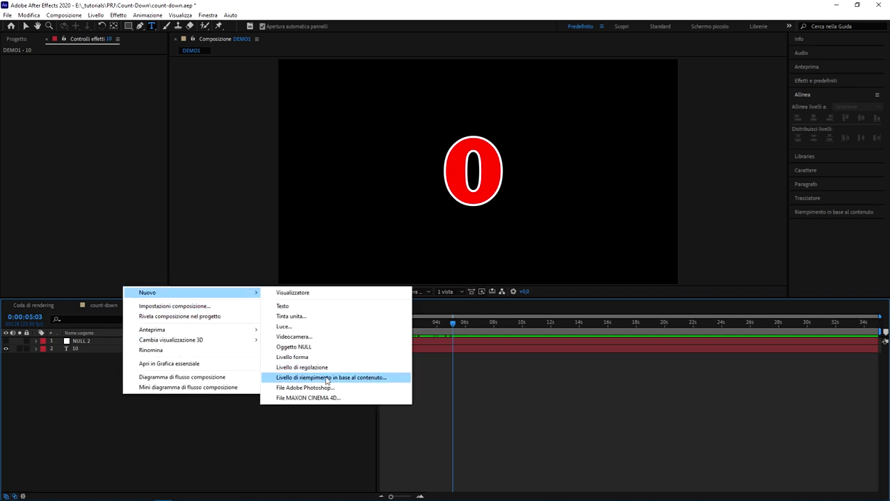
click(334, 318)
text(sfondo)
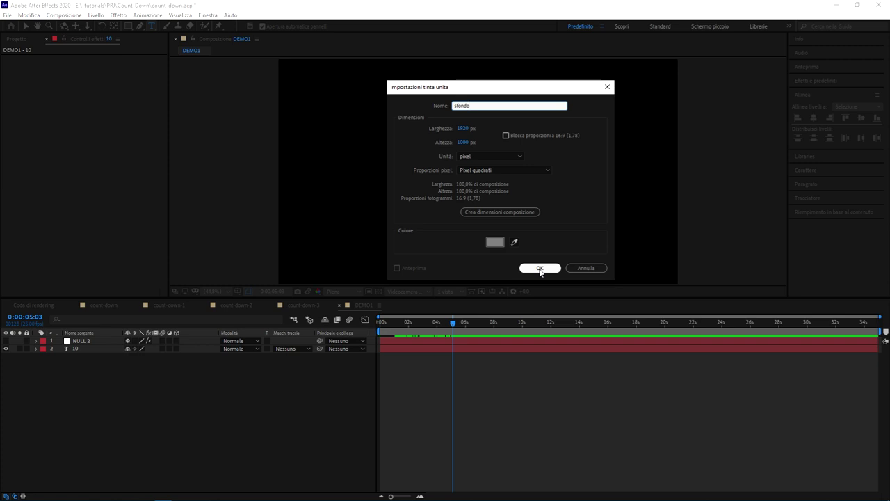
click(540, 269)
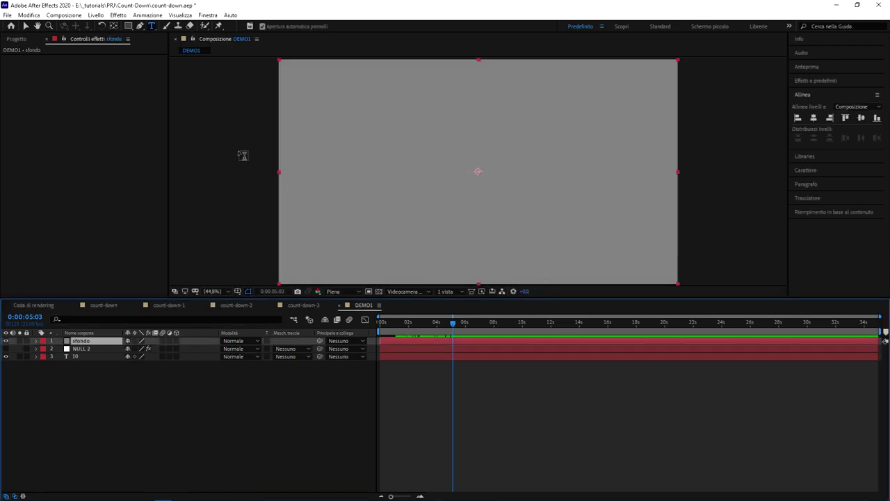
Step: Apply the Genera > Scala sfumatura effect to the sfondo solid
right_click(100, 101)
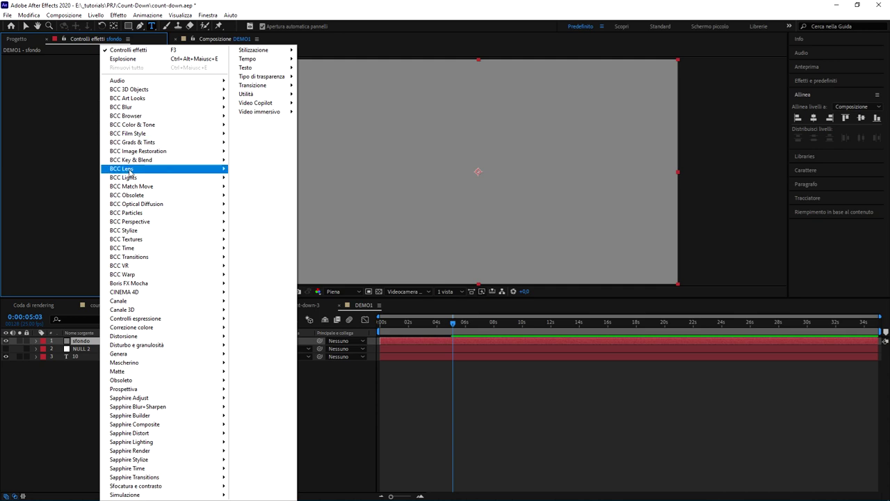
mouse_move(167, 353)
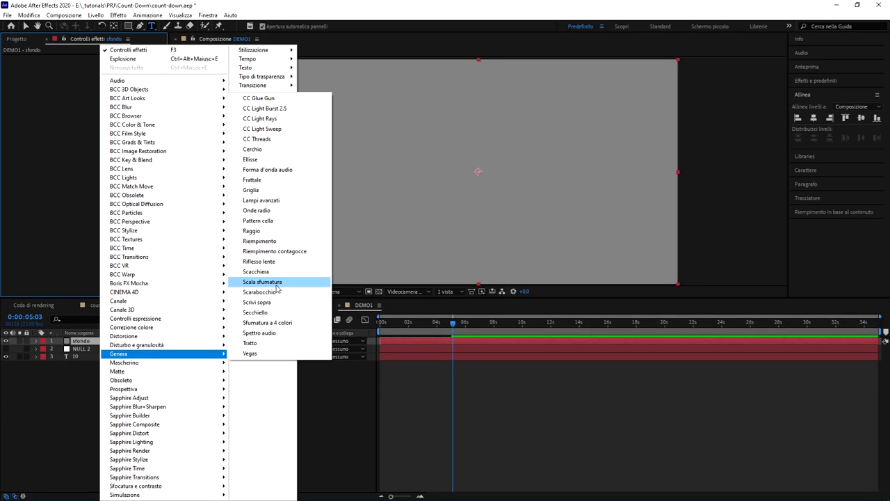
click(281, 279)
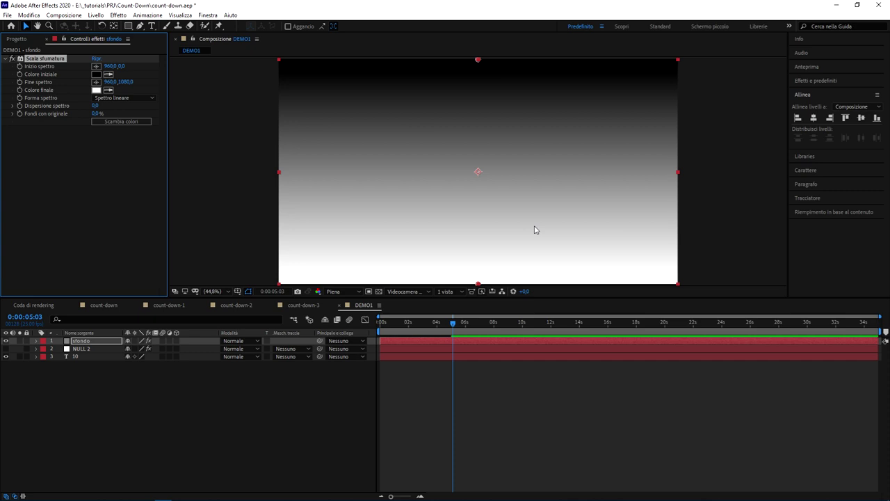
Step: Set Scala sfumatura to Spettro radiale and move its start point to -363,2, -133,9
click(102, 342)
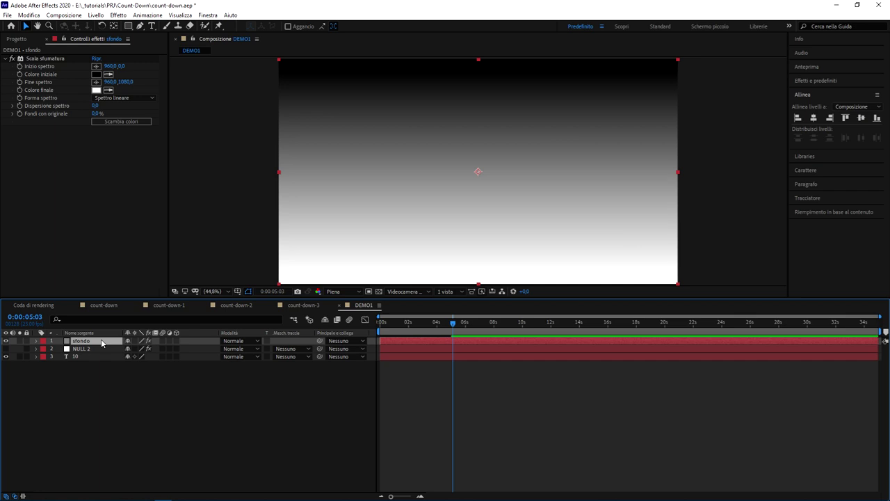
click(42, 59)
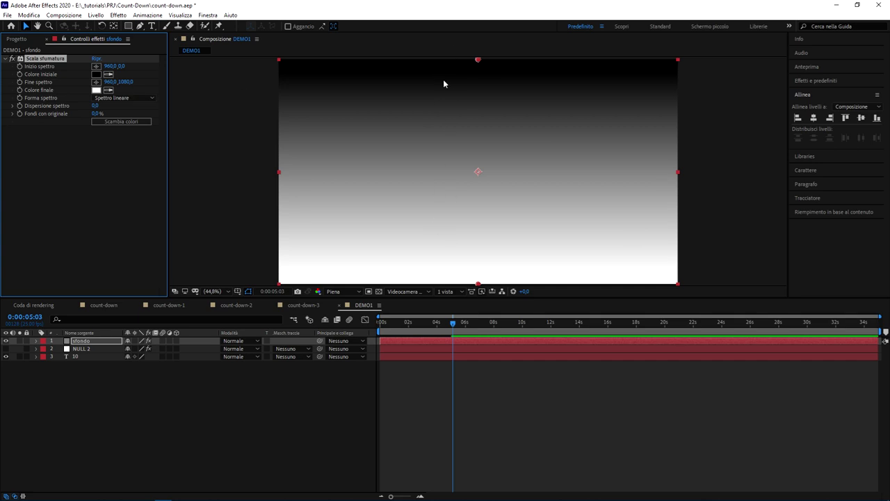
click(145, 98)
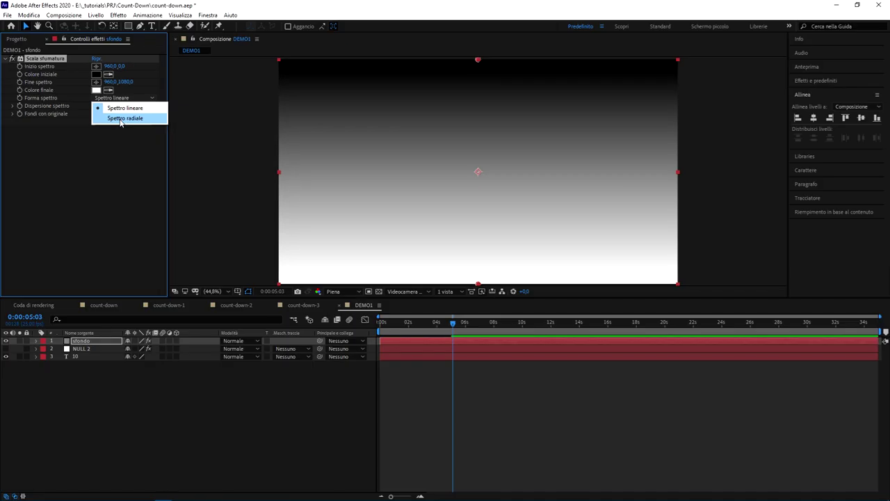
click(121, 120)
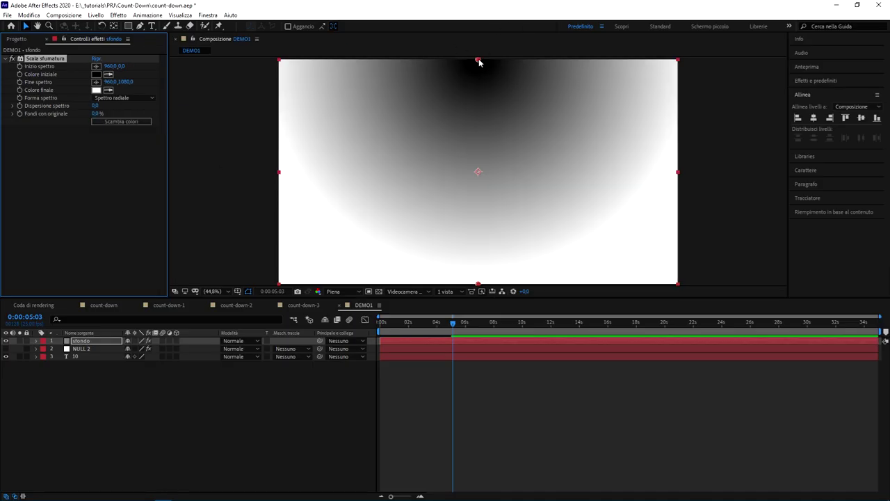
drag(478, 62, 440, 200)
mouse_move(511, 181)
mouse_down()
mouse_move(359, 140)
mouse_move(203, 32)
mouse_up()
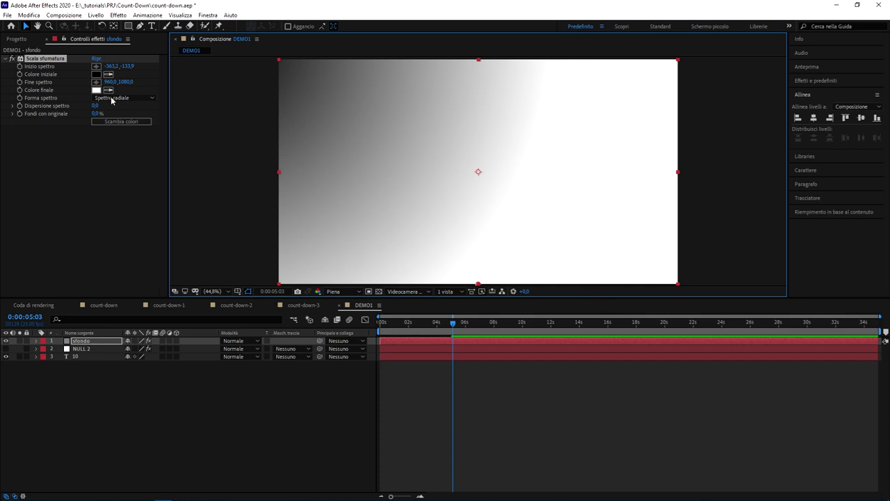
Step: Set the gradient's Colore iniziale to bright blue 008CC7
click(96, 74)
click(334, 152)
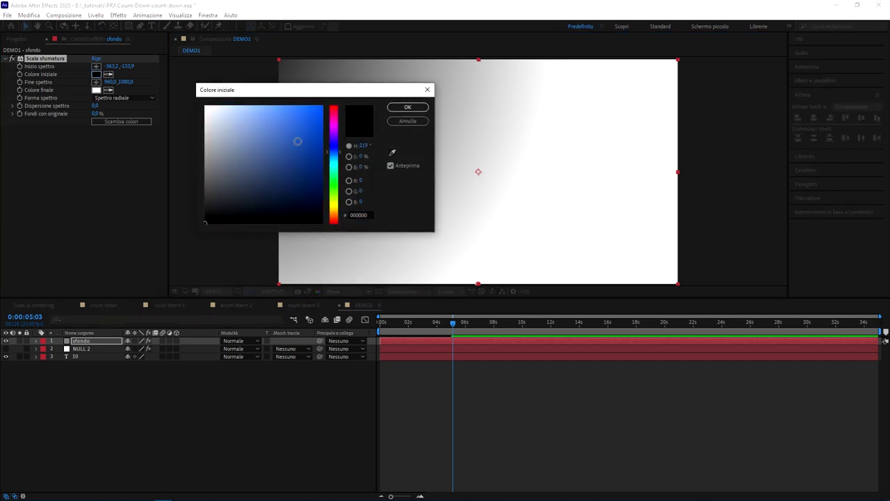
click(321, 112)
click(322, 131)
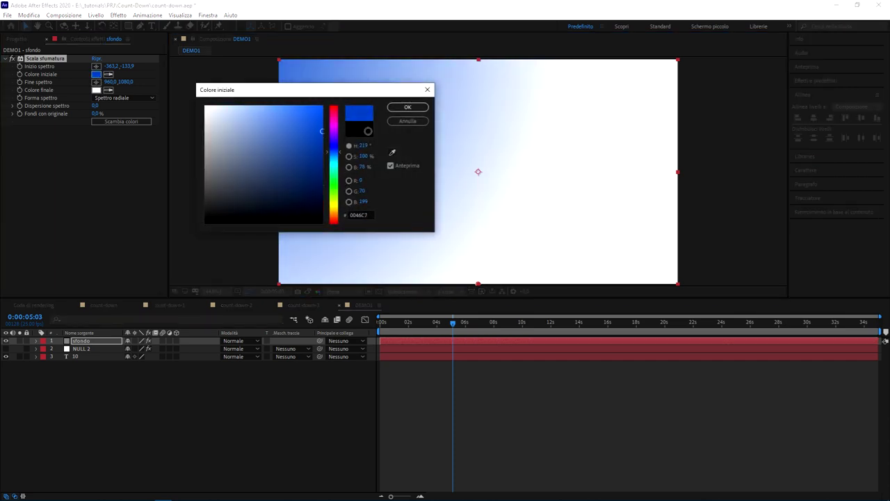
drag(334, 153, 336, 155)
click(407, 106)
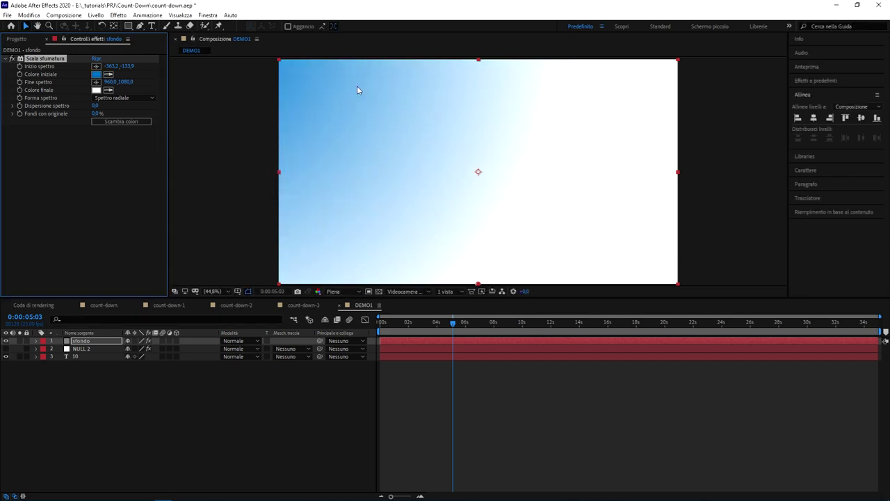
Step: Set the gradient's Colore finale to dark navy 002E4B
click(96, 89)
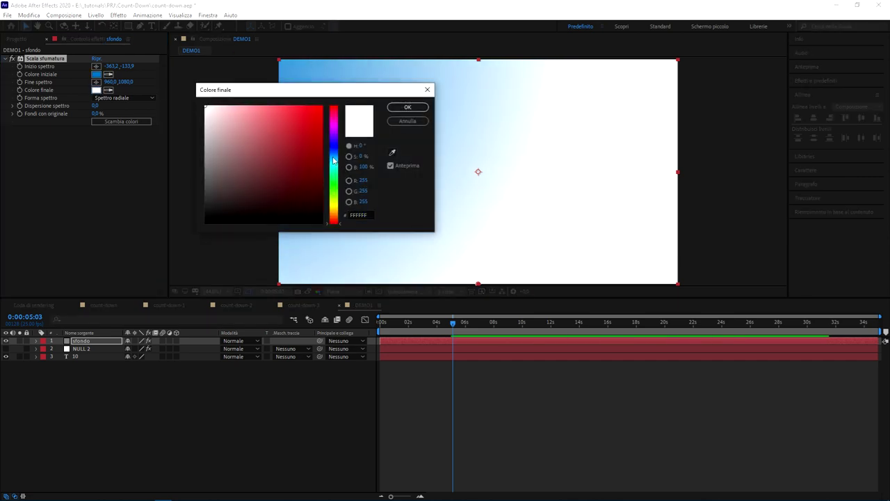
click(334, 159)
click(322, 187)
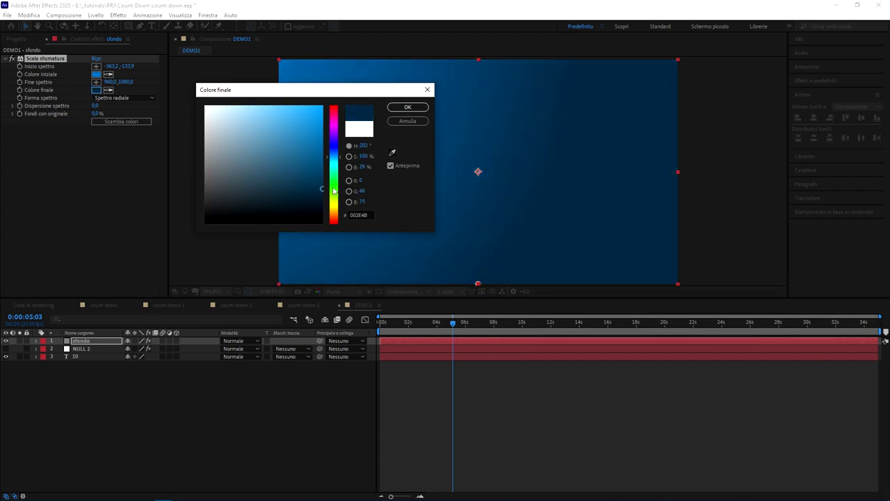
click(408, 107)
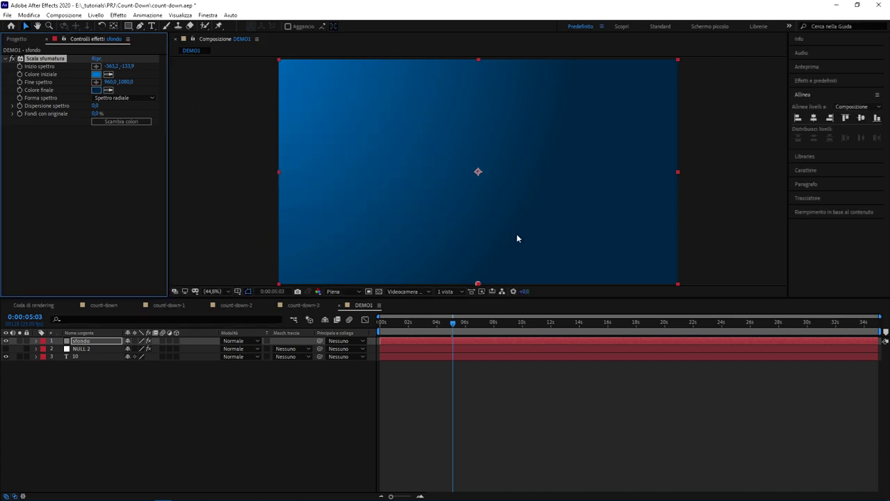
click(82, 341)
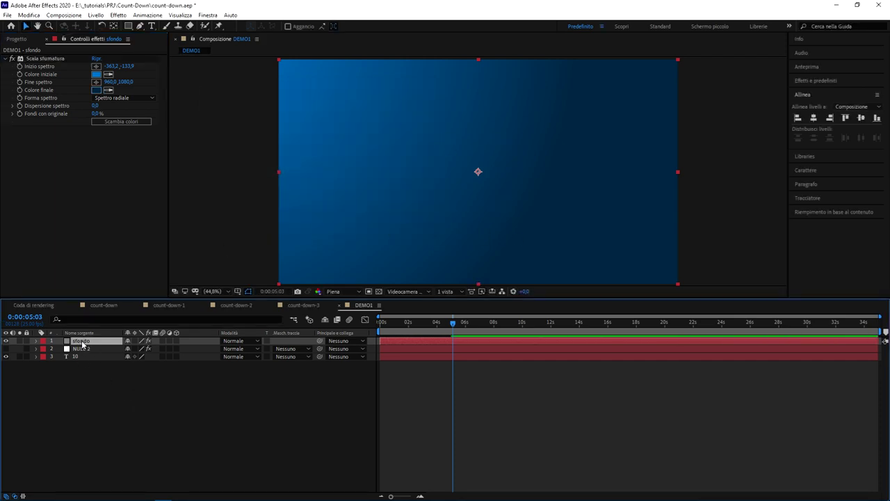
Step: Move sfondo below the 10 text layer and scrub to check the countdown
drag(82, 342, 89, 369)
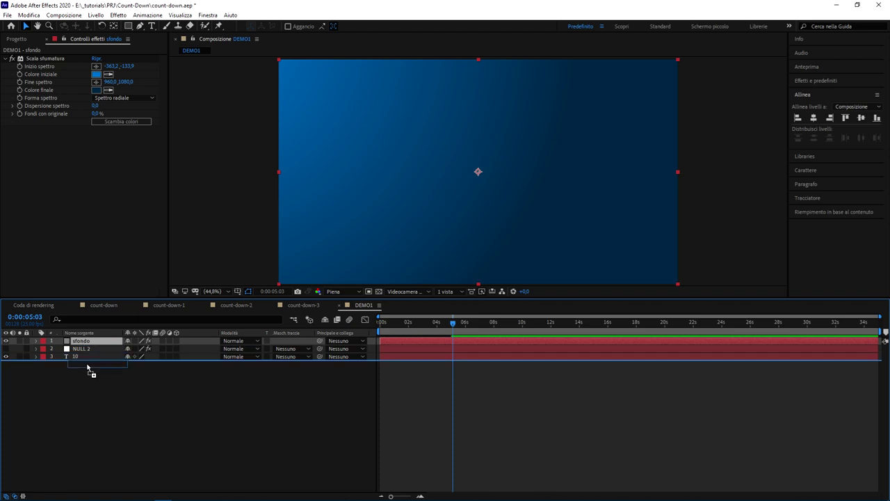
drag(87, 364, 87, 365)
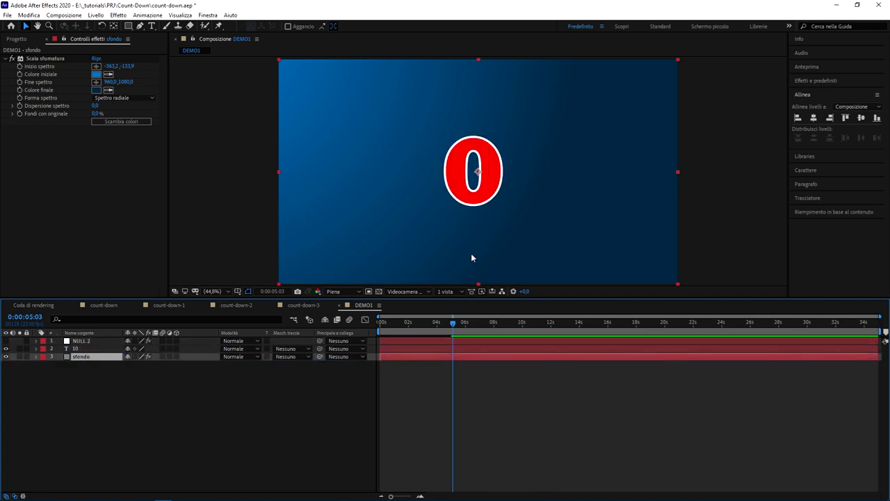
drag(423, 324, 454, 331)
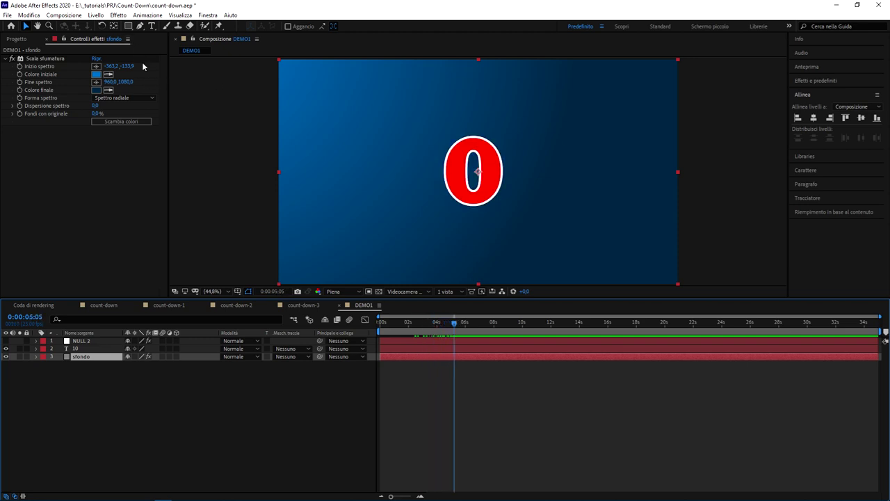
click(92, 129)
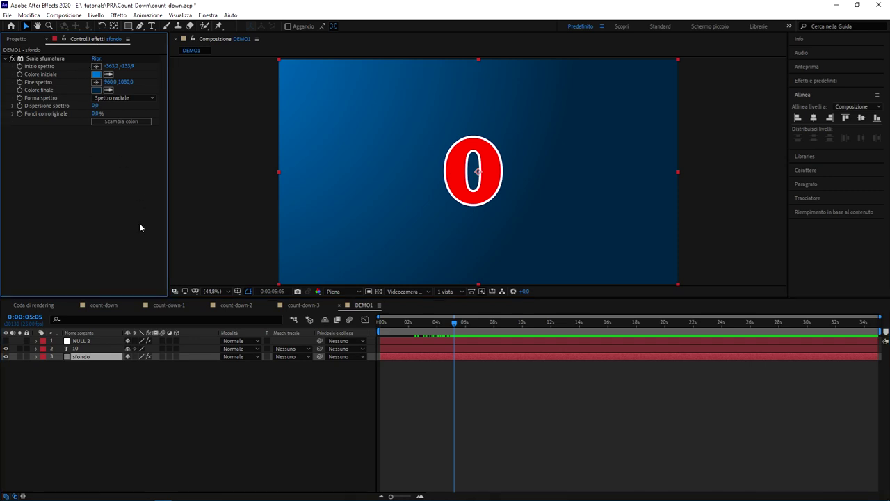
click(75, 348)
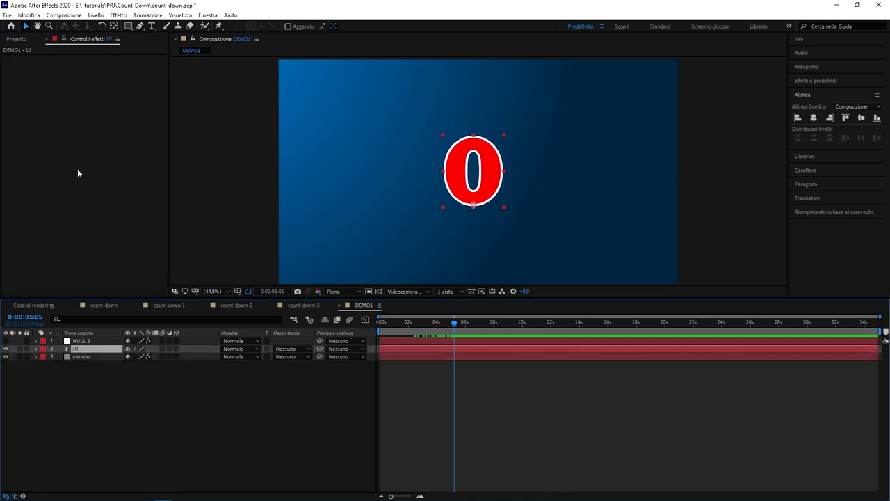
Step: Apply Simulazione > Esplosione to the 10 layer and preview the shatter from the start
right_click(126, 84)
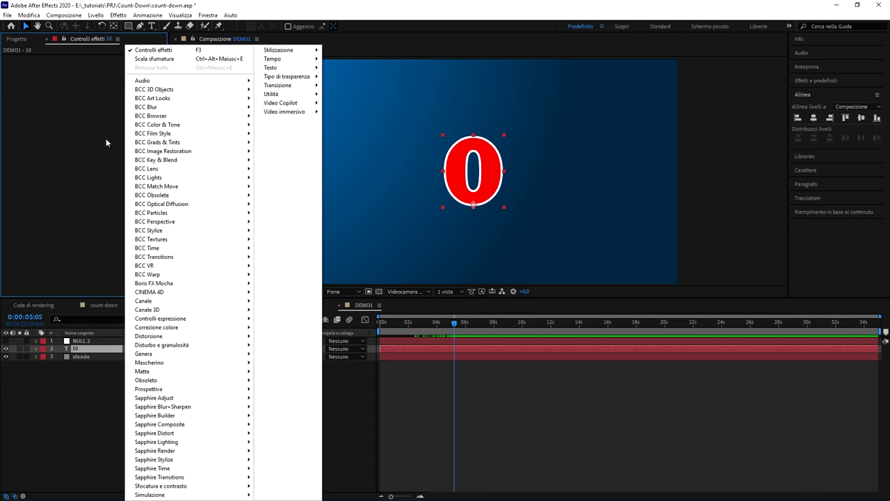
mouse_move(209, 485)
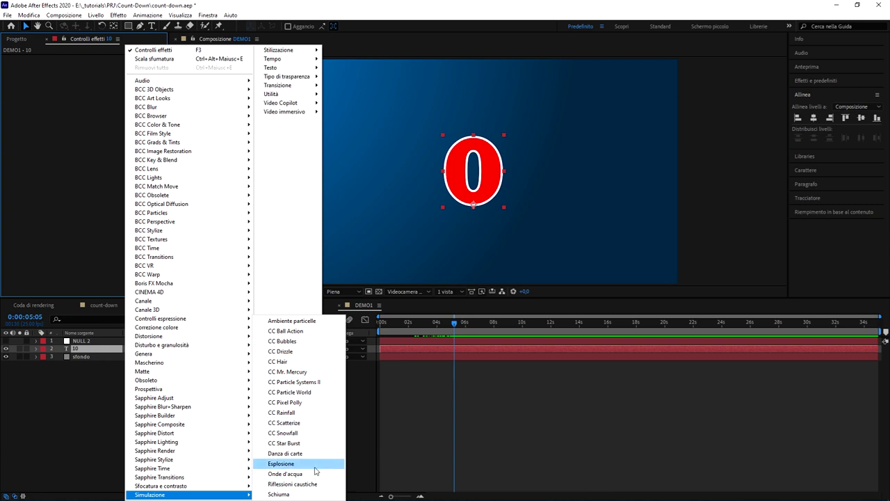
click(313, 464)
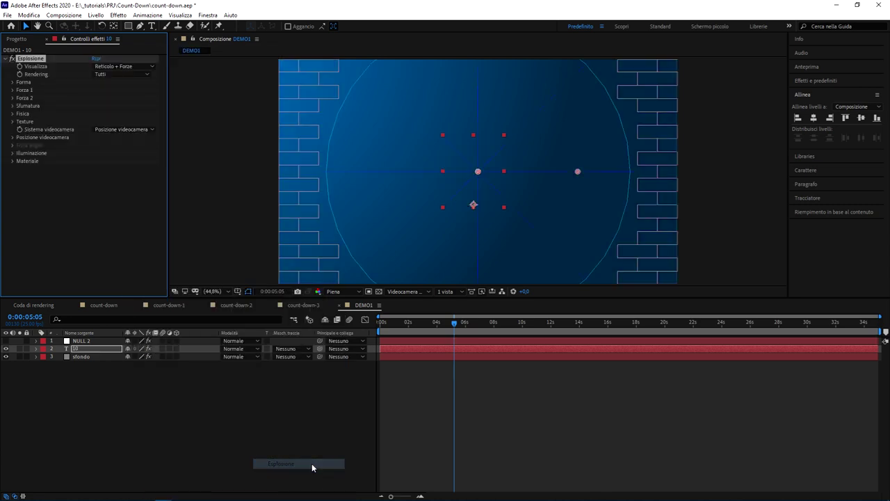
drag(427, 322, 331, 329)
key(space)
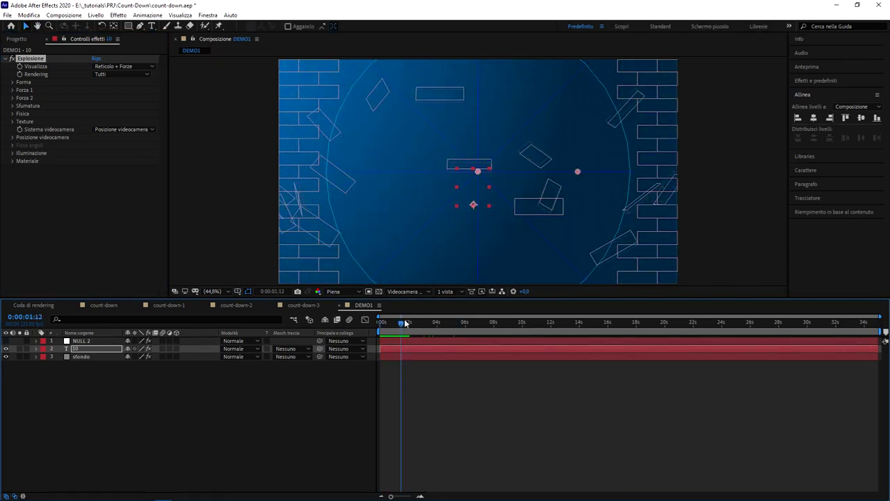
drag(409, 322, 380, 333)
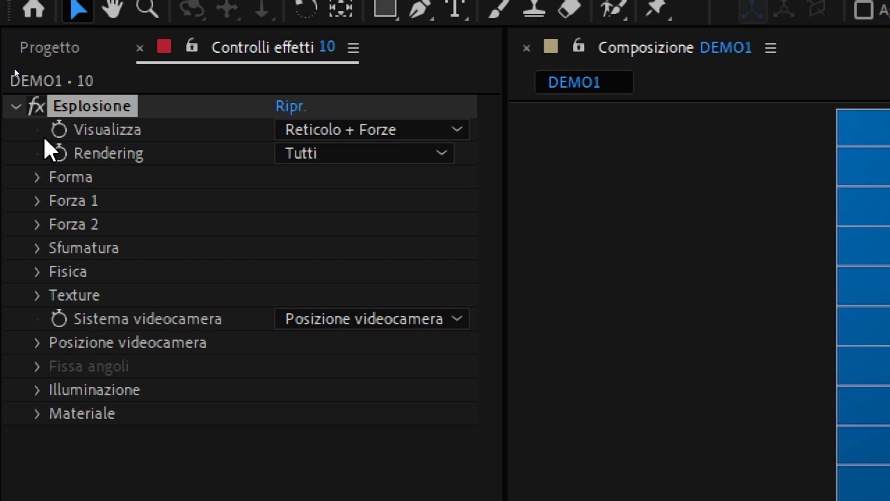
click(415, 131)
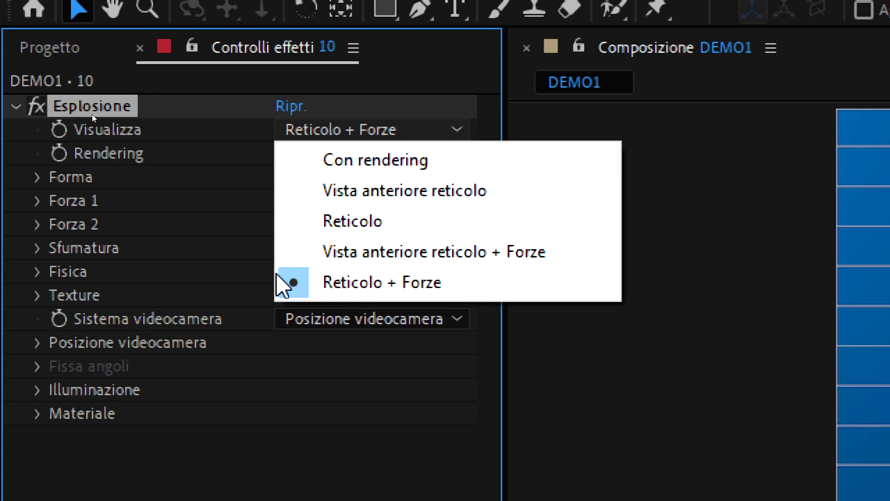
click(419, 160)
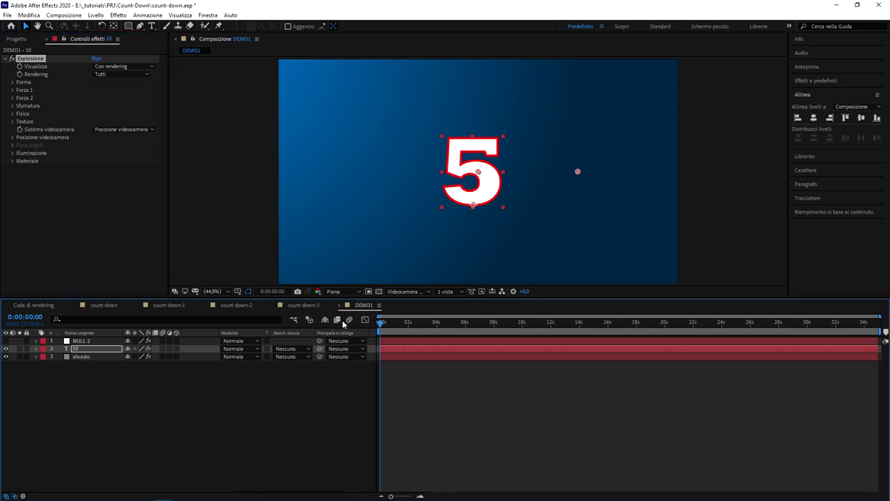
key(space)
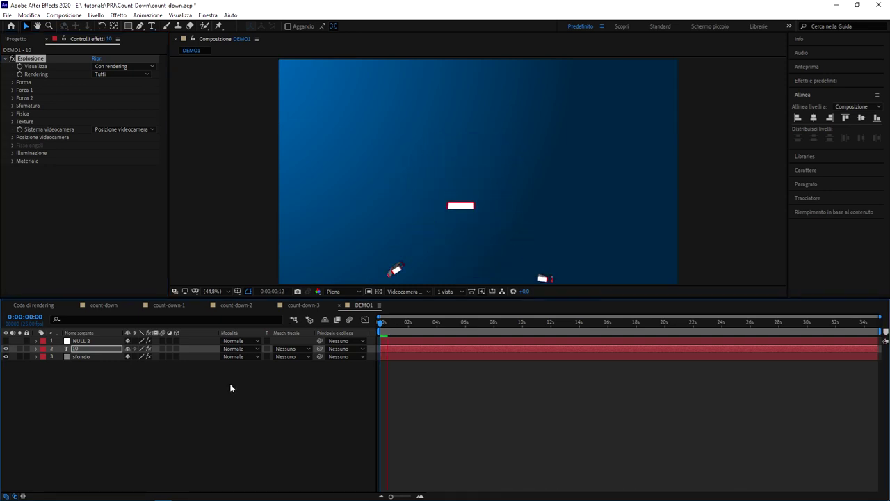
key(space)
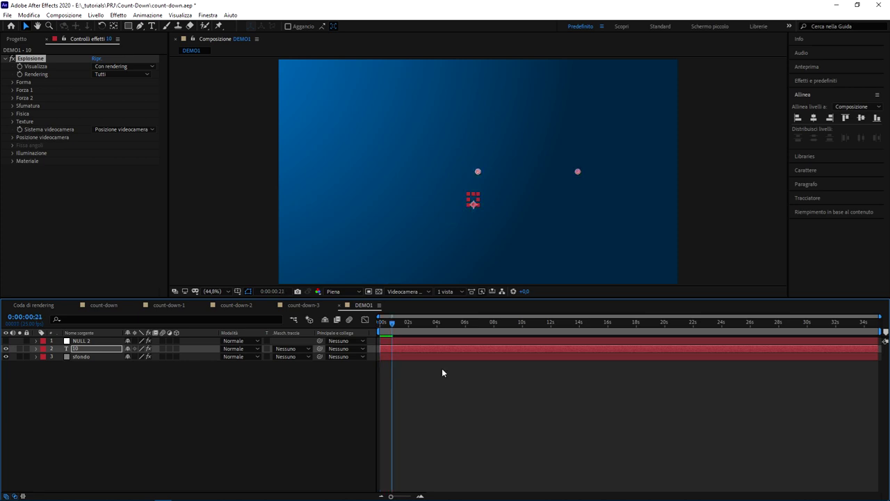
click(135, 67)
click(157, 117)
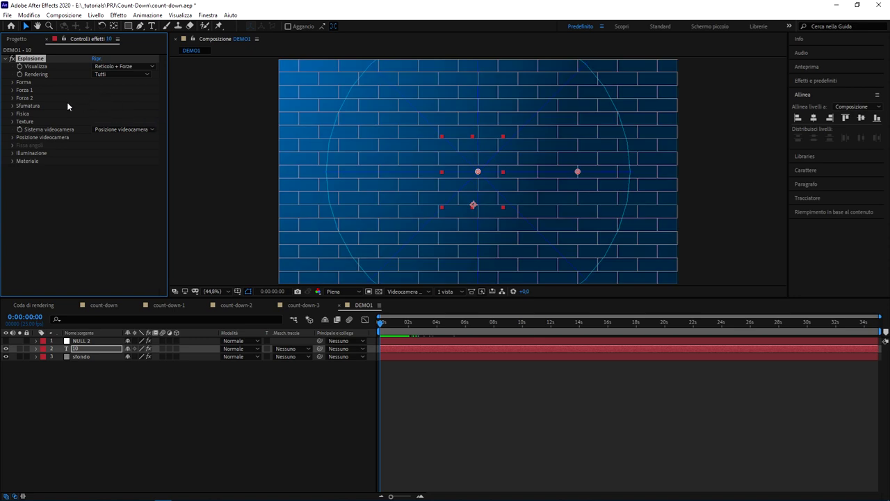
Step: Set the Esplosione pattern to Vetro with 20 repetitions and preview the shatter
click(13, 83)
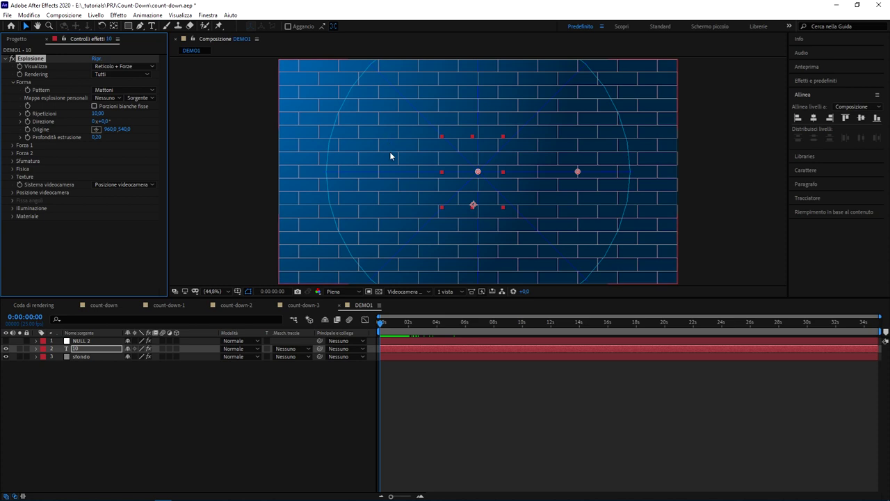
click(138, 91)
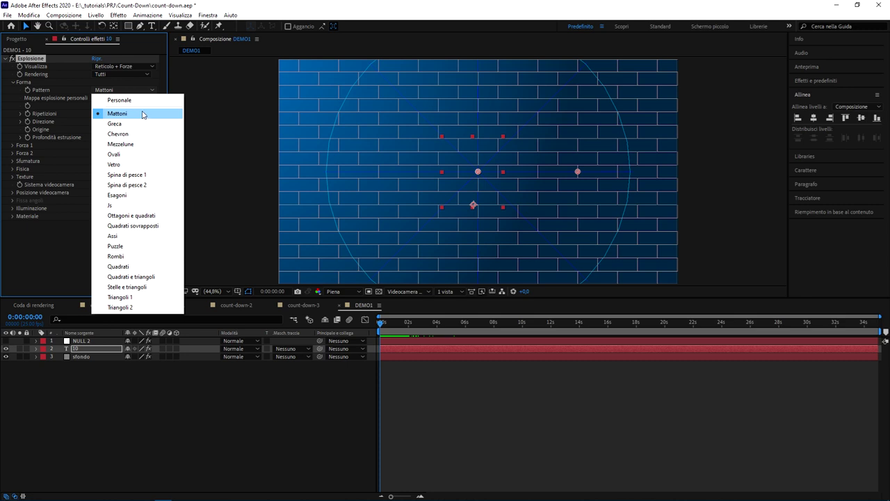
click(130, 167)
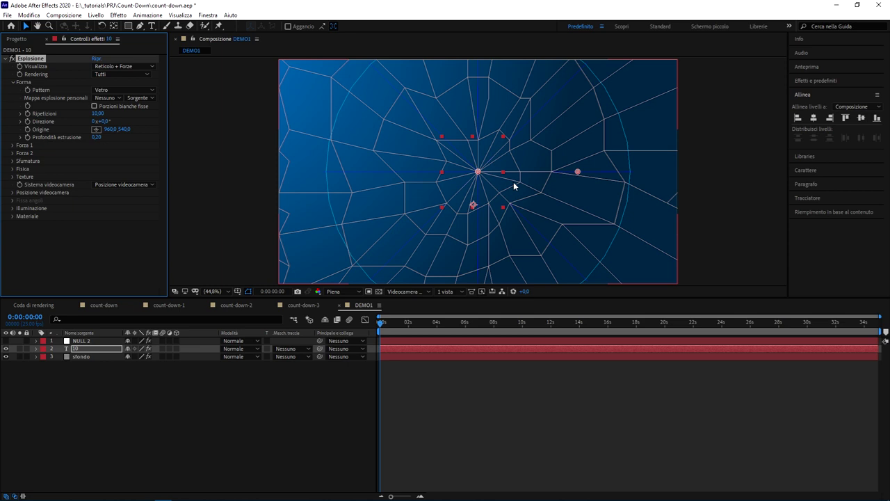
click(99, 113)
text(0,001)
text(150)
key(Return)
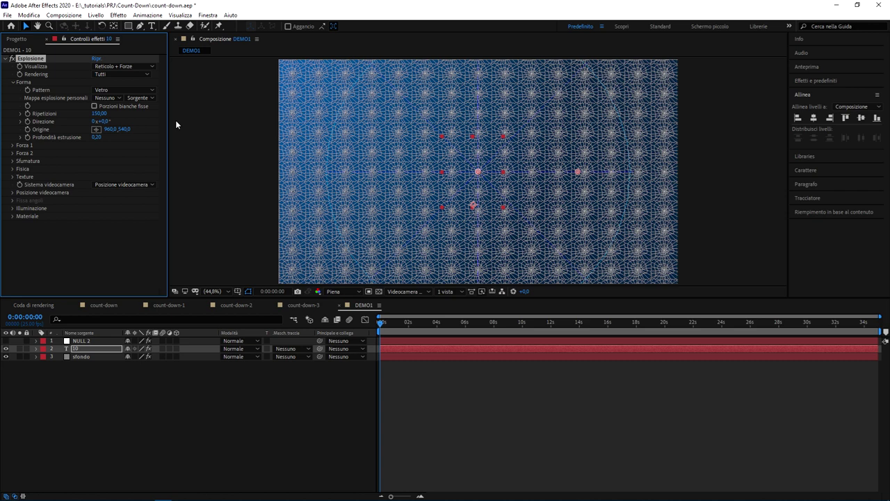
click(98, 113)
text(20)
key(Return)
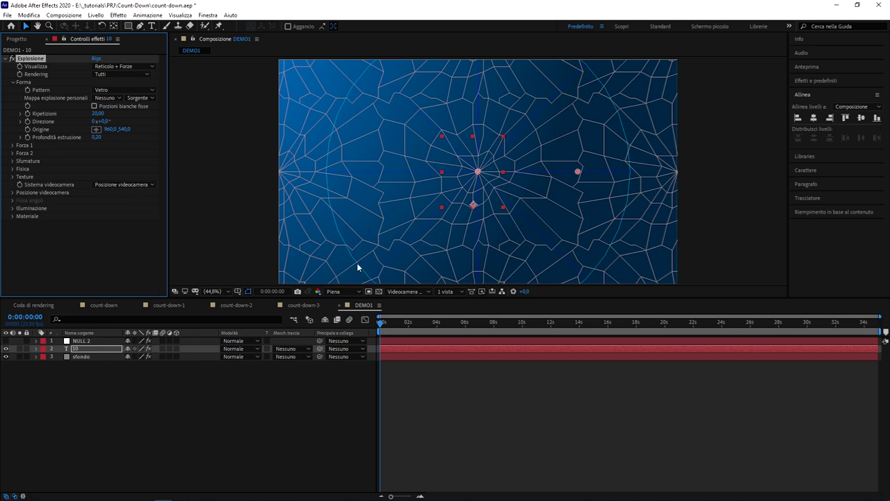
key(space)
key(space)
key(space)
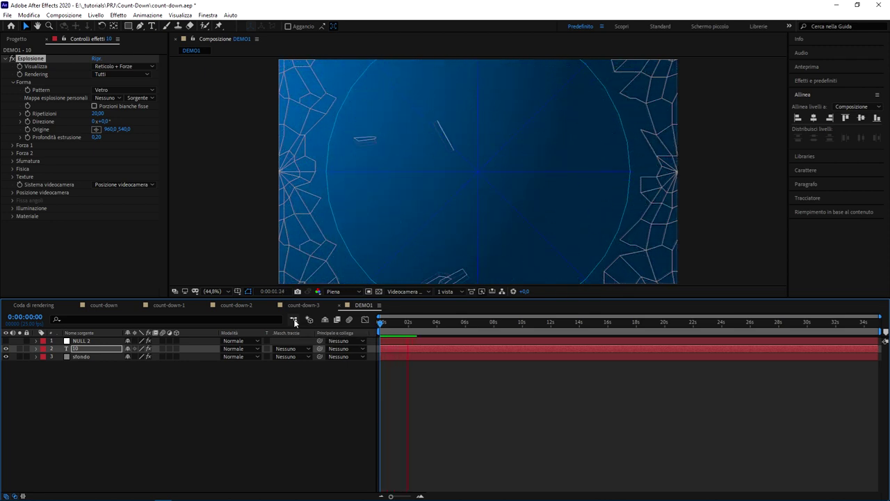
Step: Stop playback and return the playhead to 0:00:00:00
key(space)
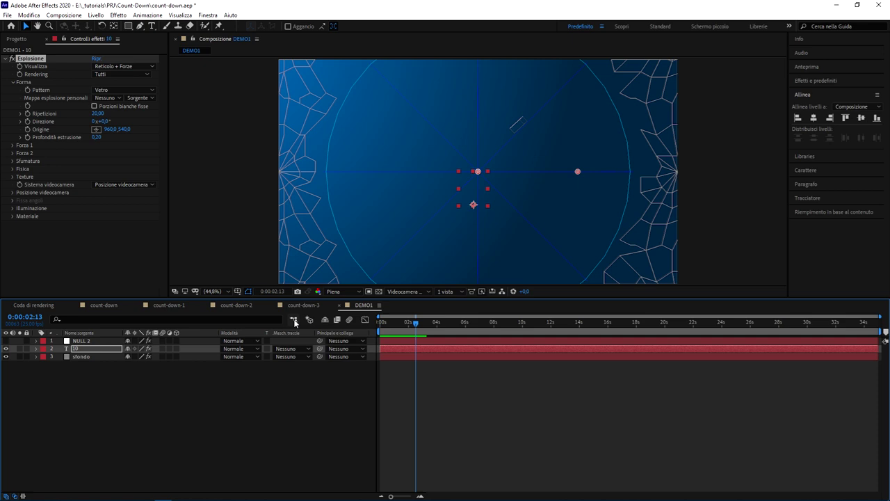
drag(416, 322, 340, 314)
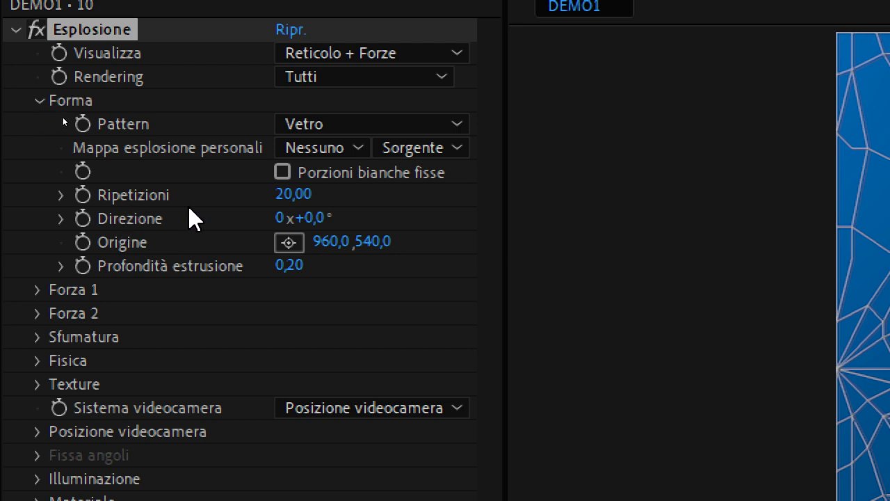
Step: Keep the repetitions value unchanged and expand Forza 1, confirming its Raggio of 0,40
click(295, 195)
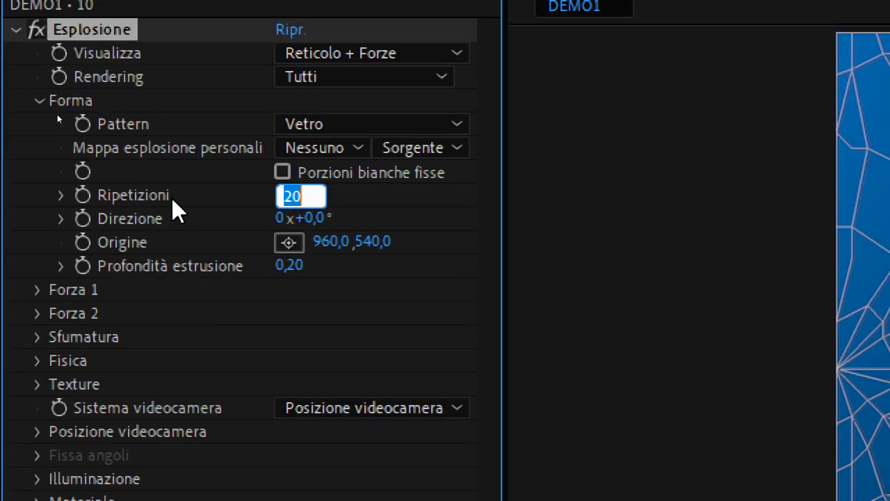
key(Return)
scroll(159, 390, down, 1)
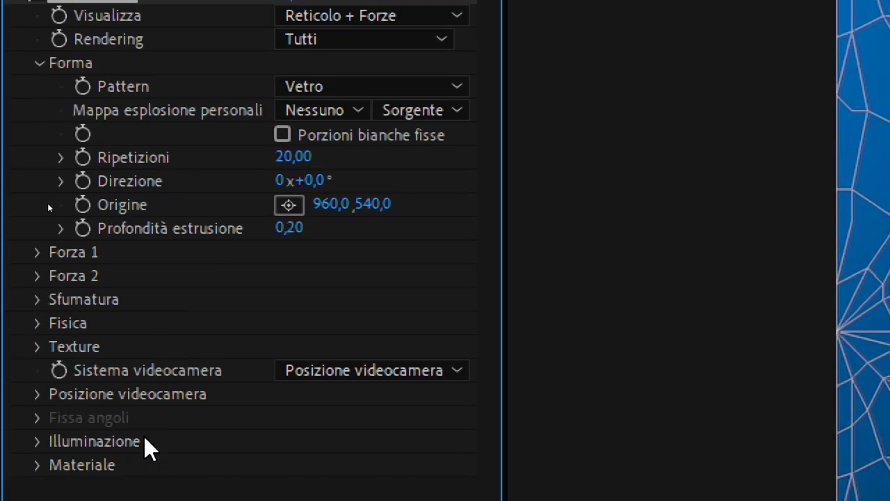
click(36, 251)
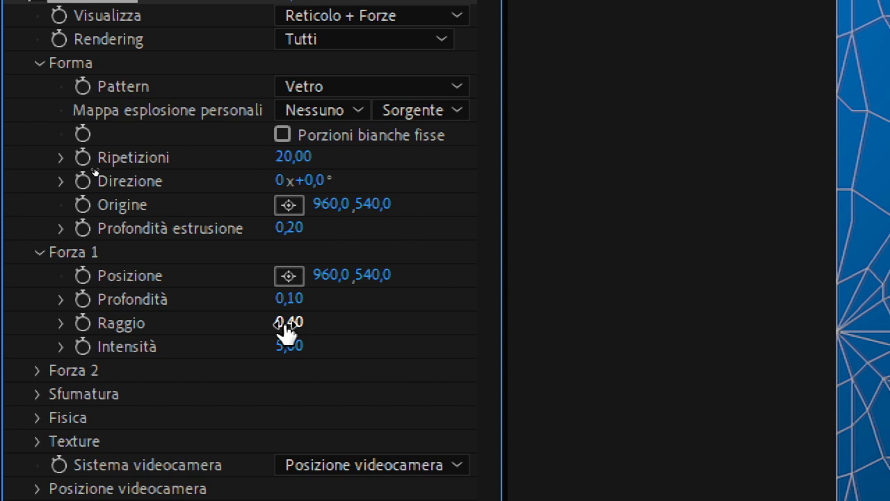
click(287, 322)
scroll(250, 264, down, 2)
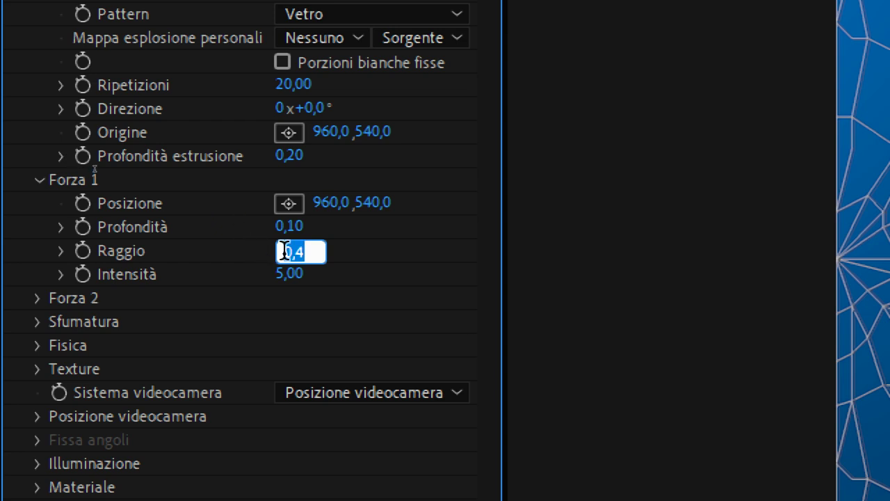
key(Return)
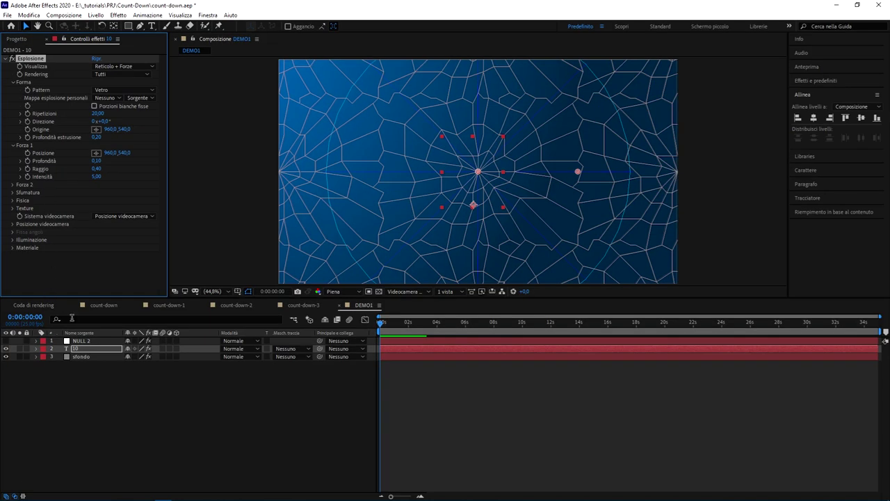
Step: Deselect the explosion effect and expand the 10 layer to reveal its Source Text and Fill Color expressions
click(81, 348)
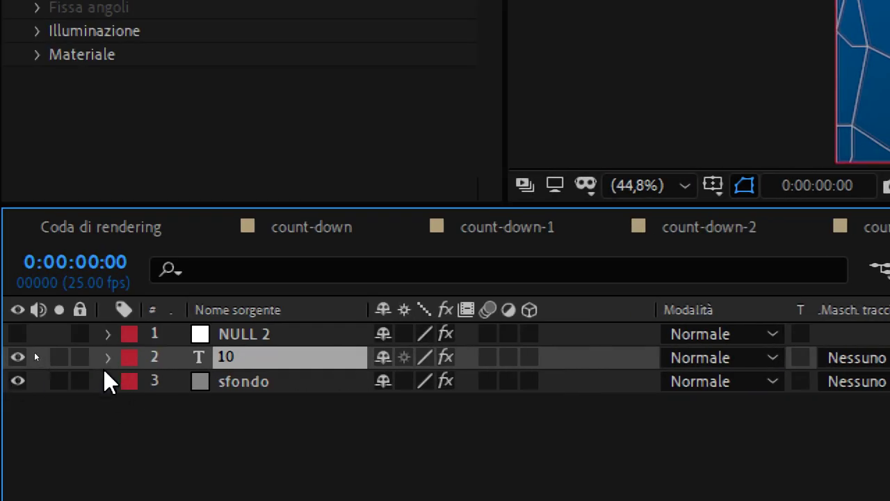
click(107, 359)
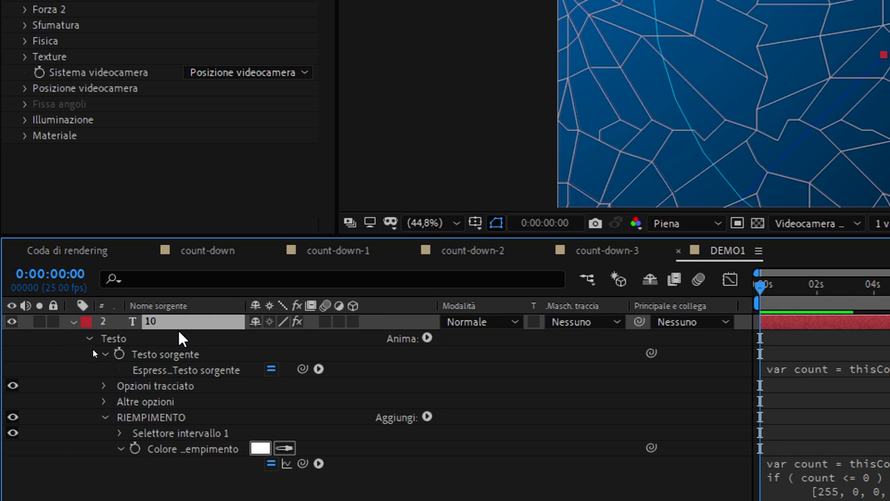
Step: Copy the whole Colore riempimento expression text from the 10 layer
scroll(238, 396, down, 5)
scroll(240, 399, down, 2)
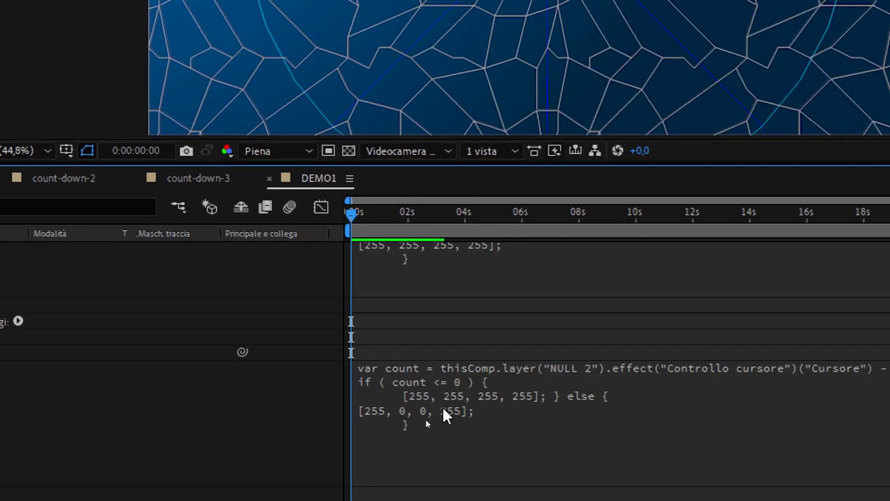
click(443, 410)
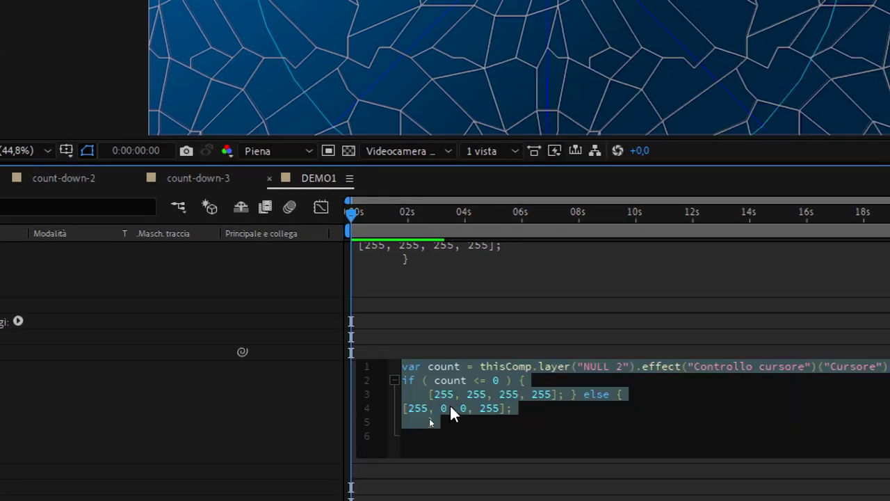
right_click(447, 406)
click(523, 487)
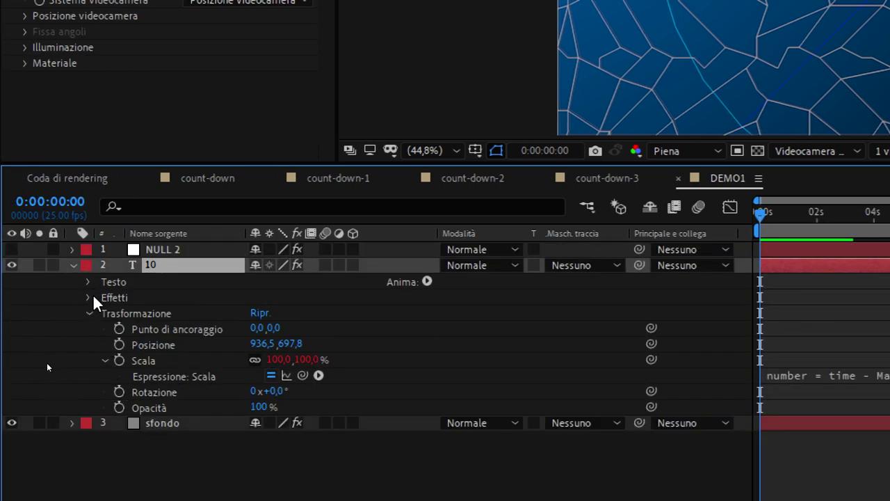
Step: Expand Effetti > Esplosione > Forza 1 on the 10 layer and add an expression to Raggio
click(89, 298)
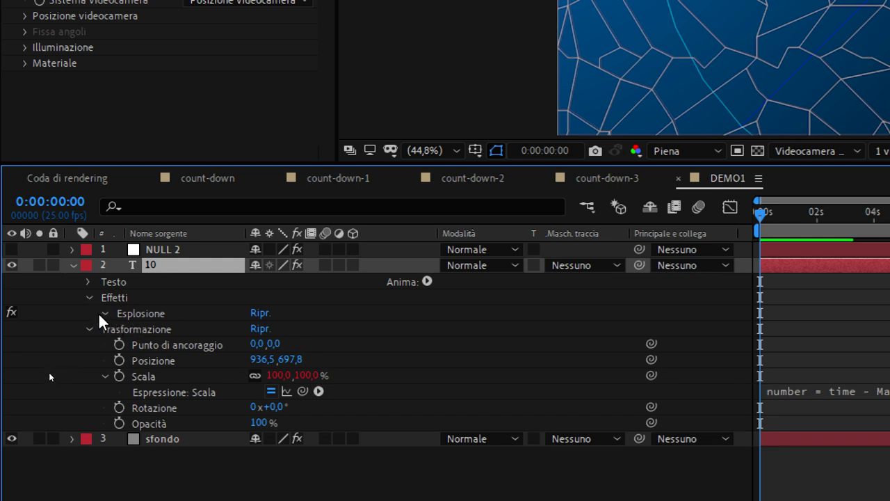
click(105, 313)
click(121, 376)
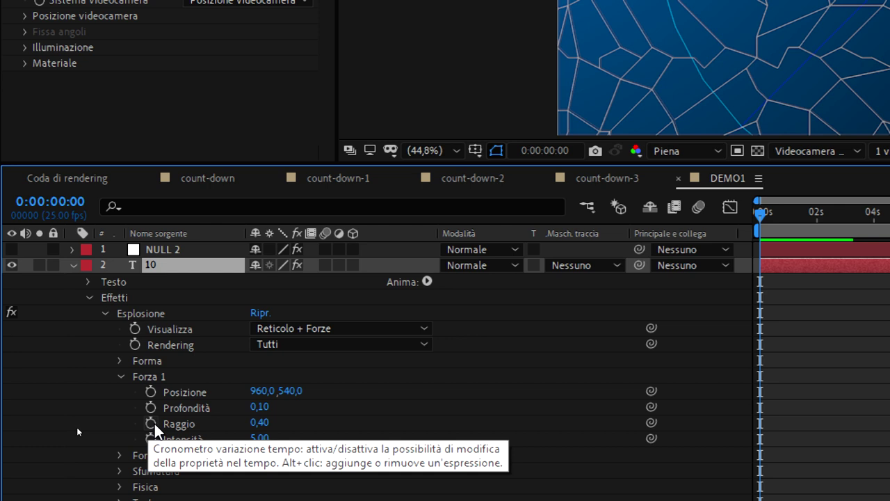
alt+click(150, 423)
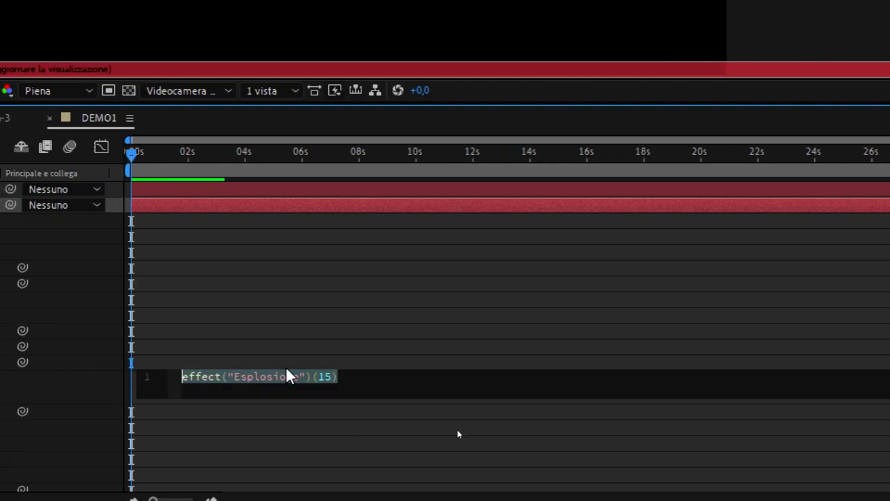
Step: Replace the default Raggio expression with the pasted count check and enlarge the editor
triple_click(291, 376)
key(BackSpace)
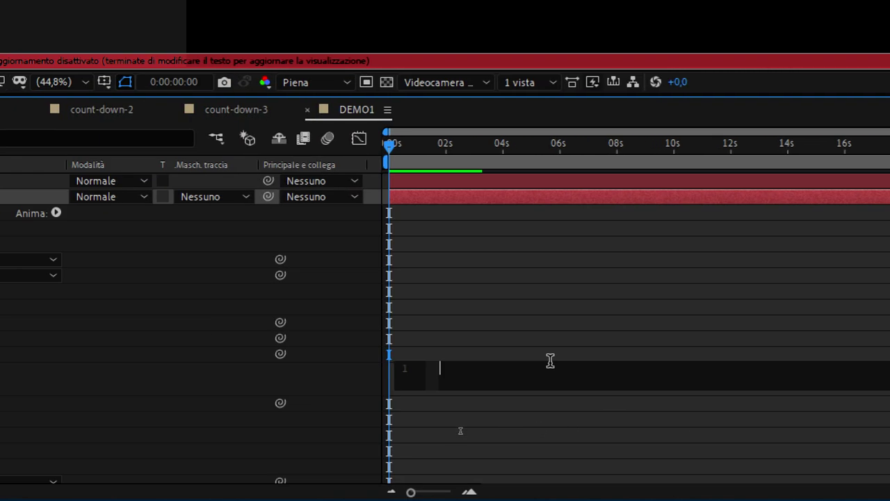
right_click(192, 380)
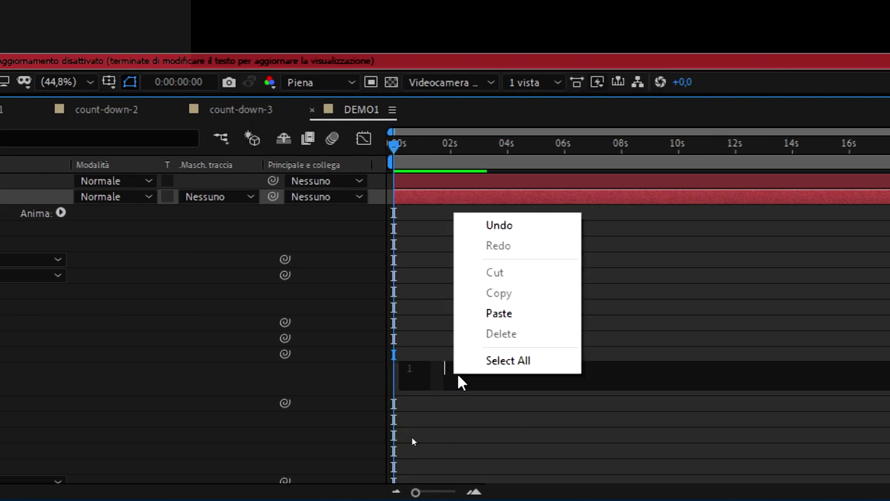
click(543, 314)
drag(544, 391, 544, 486)
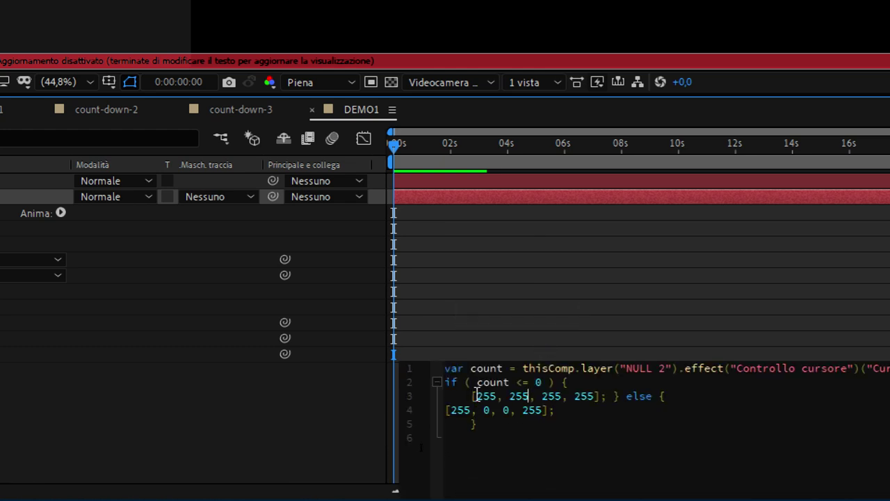
Step: Swap the colour values so the expression returns 0.4 at count zero and 0 otherwise
double_click(500, 383)
drag(502, 384, 549, 383)
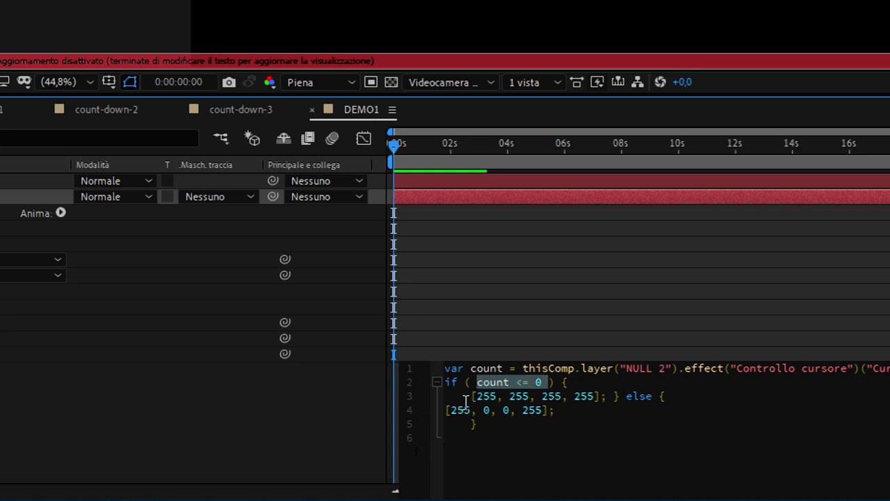
drag(471, 395, 600, 402)
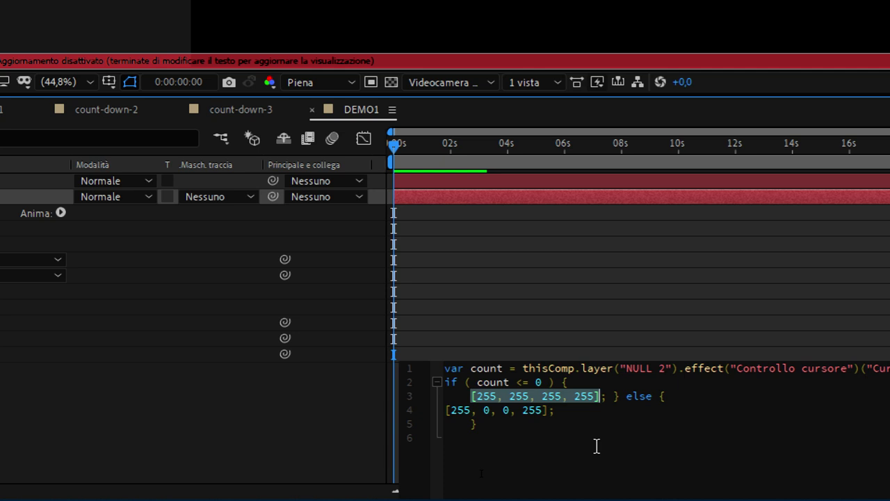
text(0.)
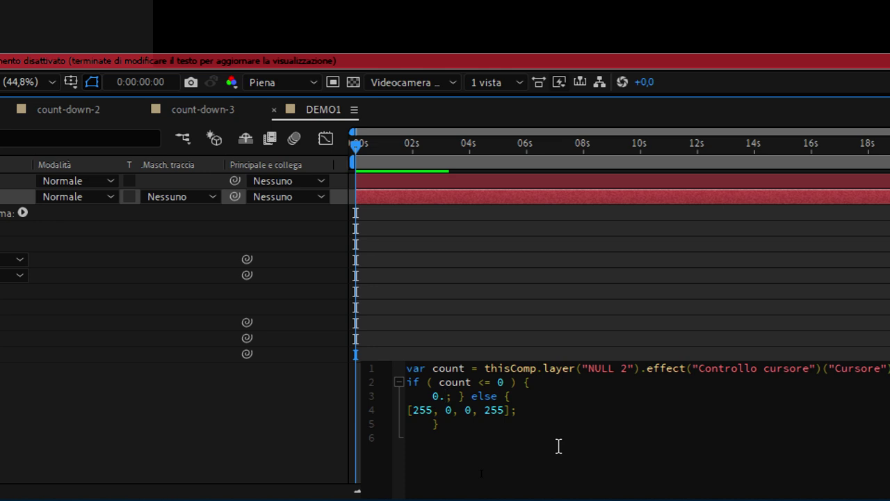
text(4)
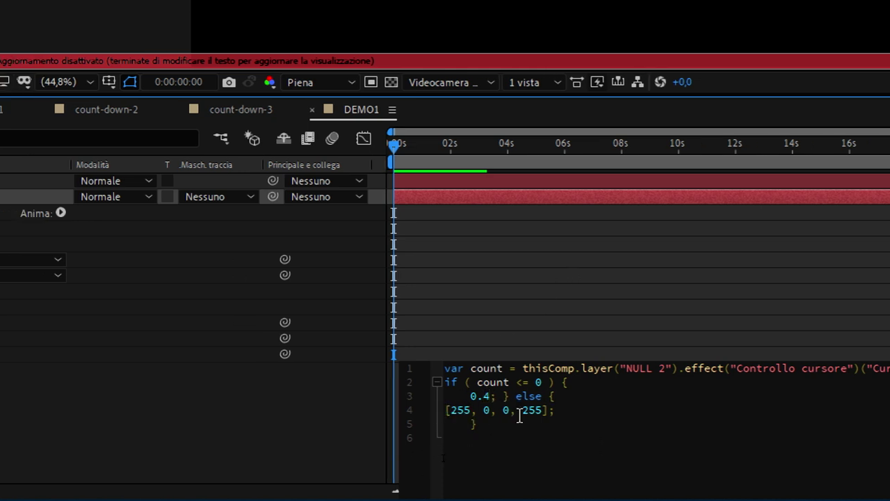
drag(546, 410, 445, 409)
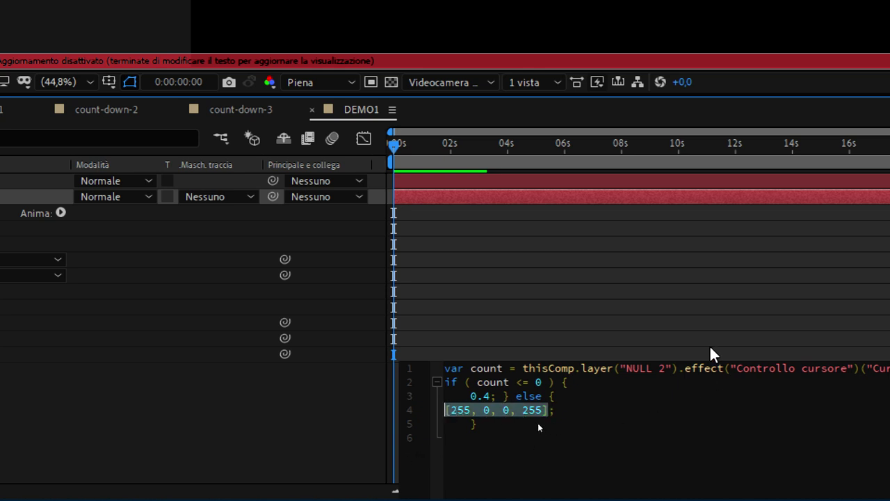
text(0;)
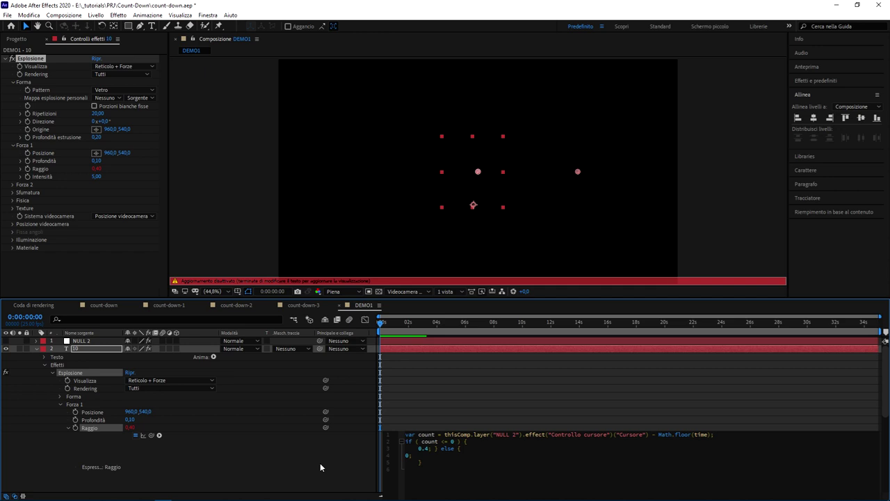
Step: Commit the Raggio expression, select NULL 2, and preview the number shattering at zero
click(308, 466)
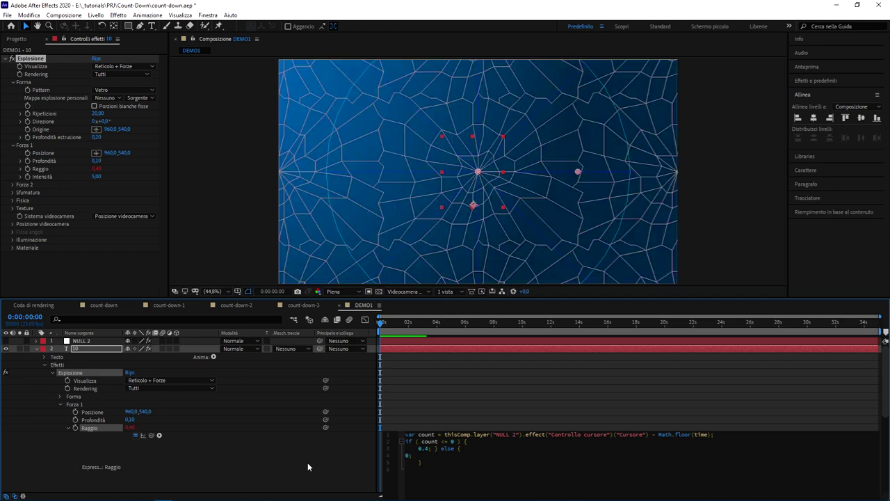
click(314, 451)
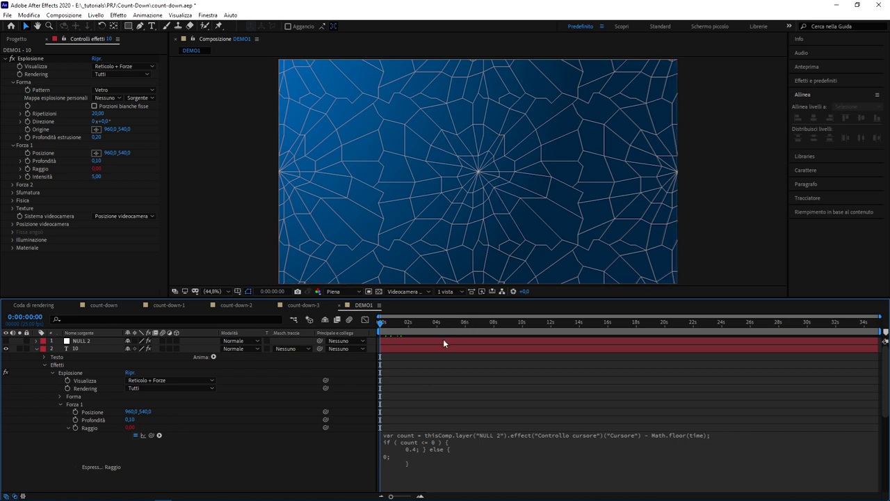
click(82, 341)
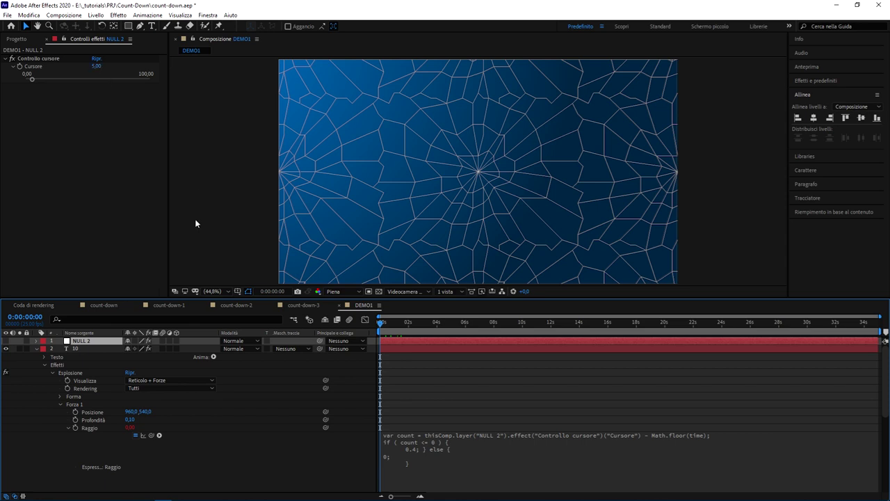
key(space)
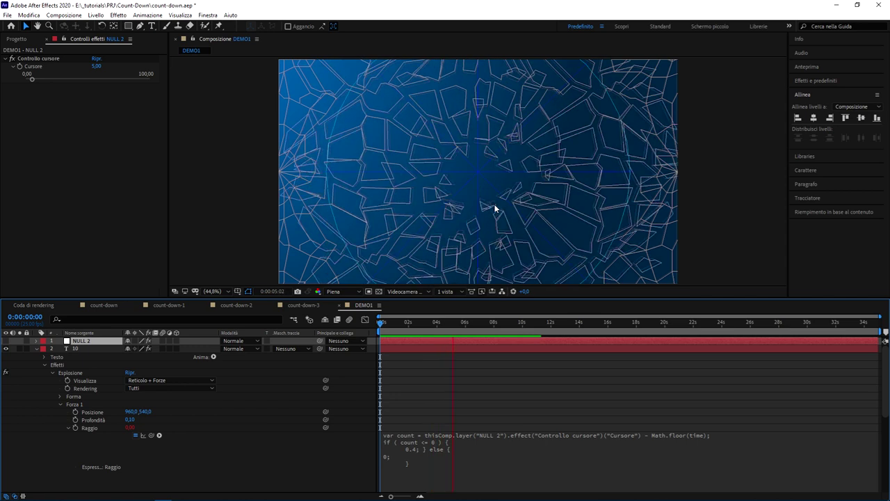
key(space)
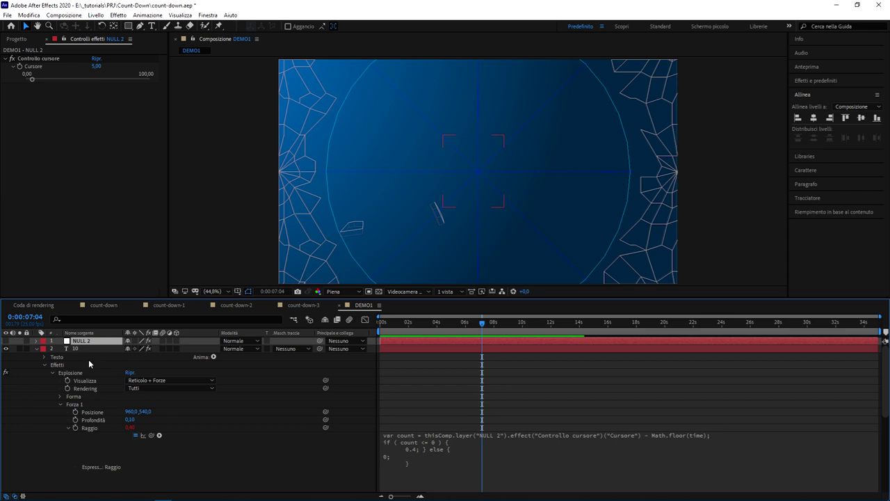
Step: Set layer 10's Esplosione display to Con rendering, preview, and stop at 5:04
click(82, 349)
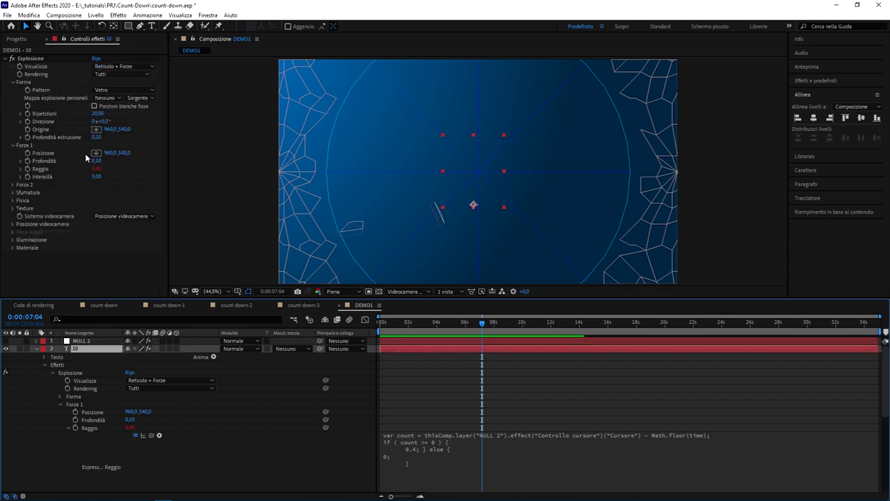
click(117, 67)
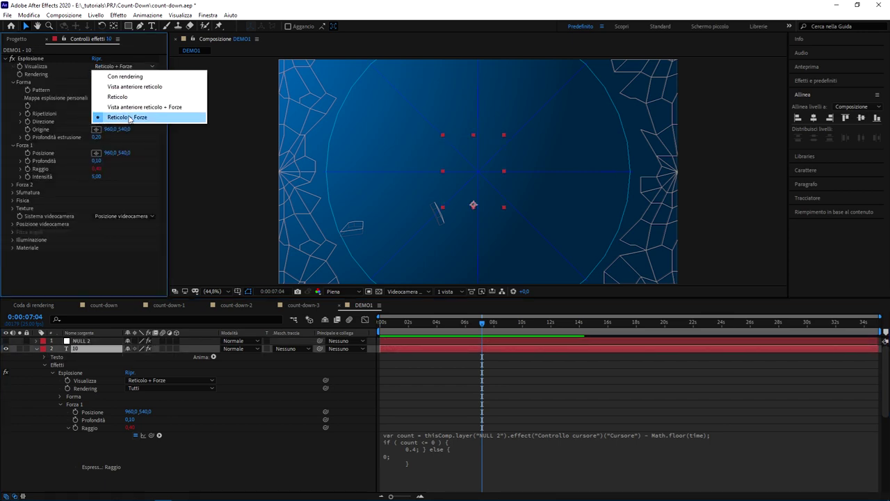
click(135, 76)
key(space)
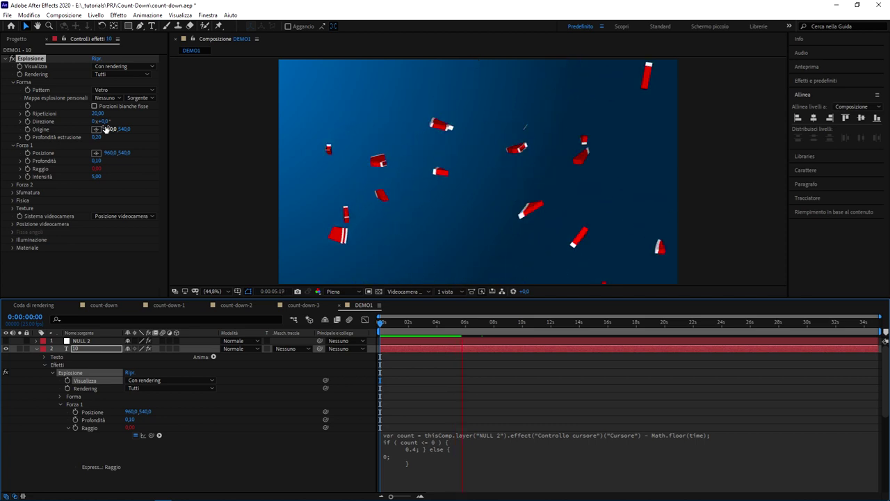
drag(458, 322, 456, 332)
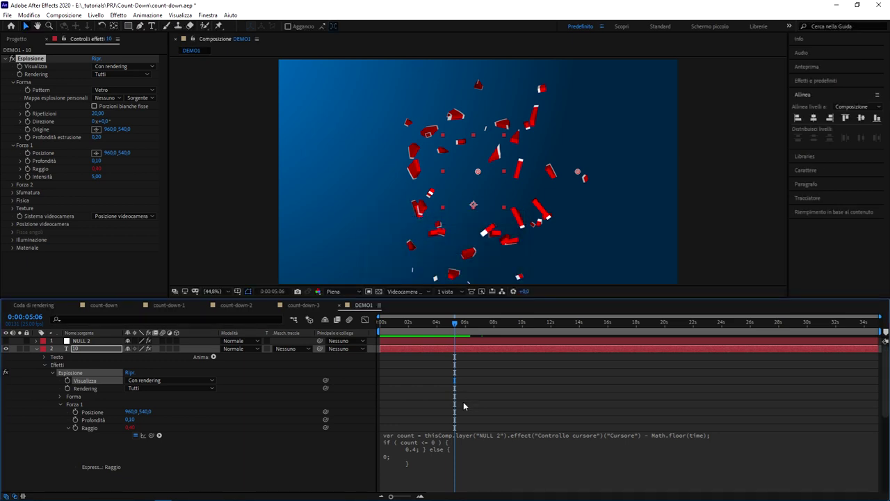
Step: Change the Raggio expression condition from count <= 0 to count <= -1
scroll(466, 426, down, 2)
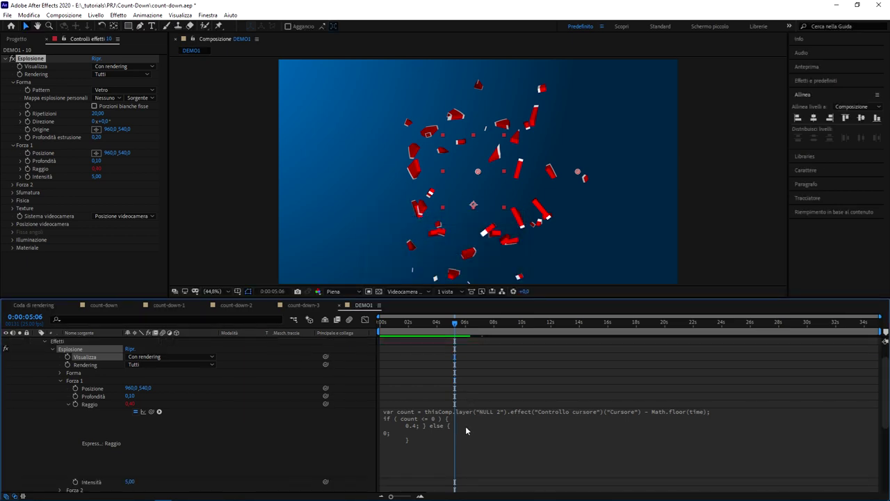
click(469, 418)
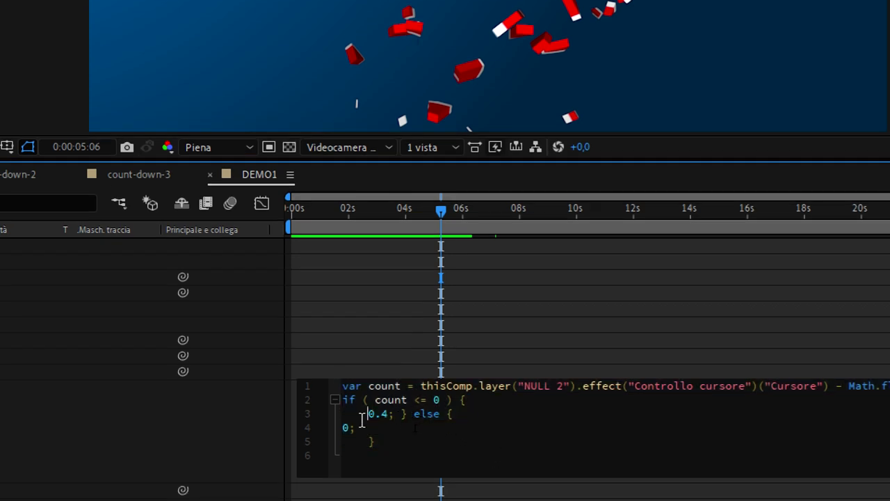
drag(367, 415, 401, 425)
click(386, 398)
drag(381, 384, 788, 379)
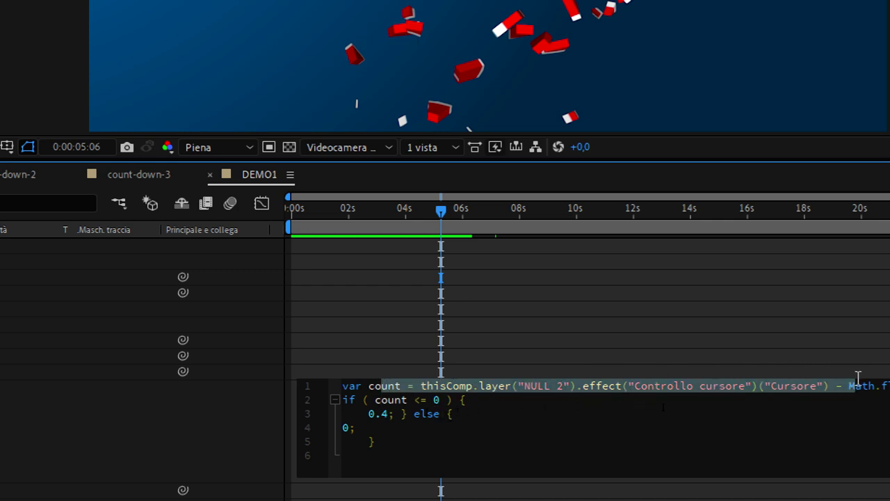
drag(788, 379, 410, 399)
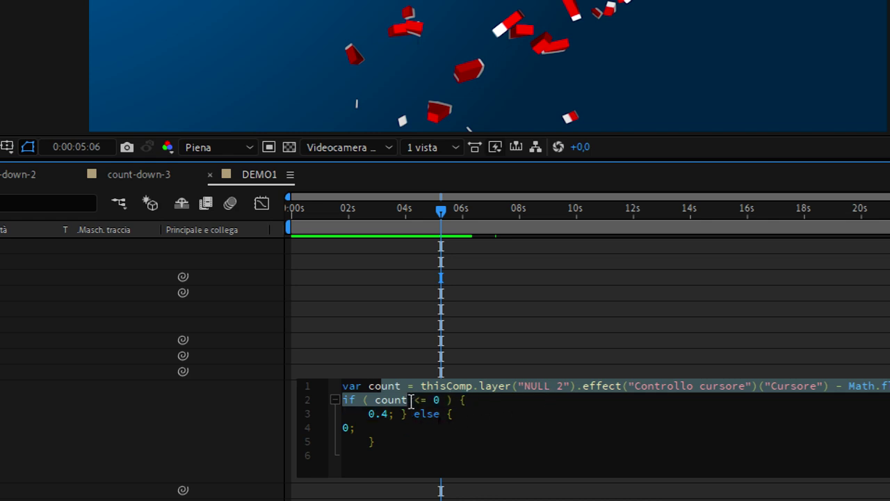
click(413, 399)
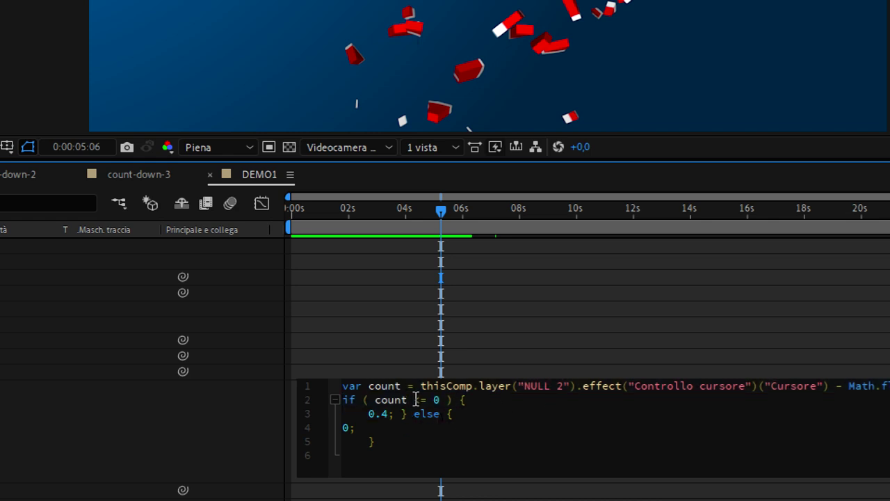
click(432, 400)
key(Right)
key(BackSpace)
text(-)
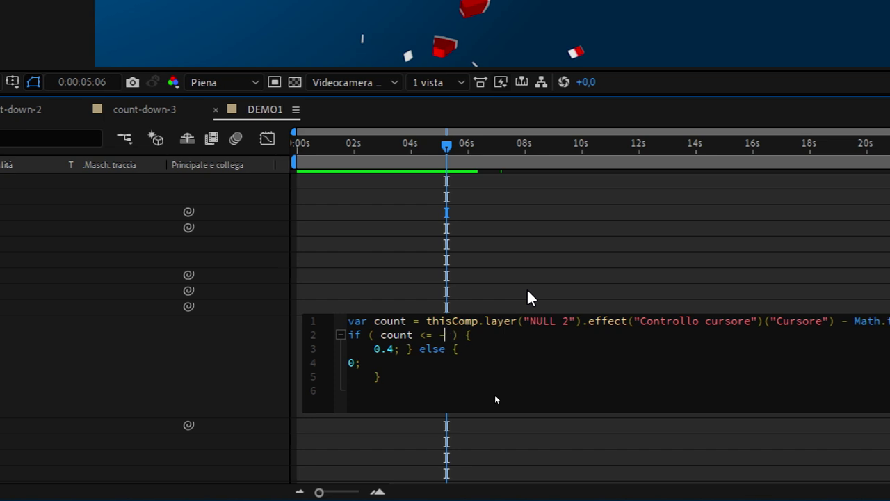
text(1)
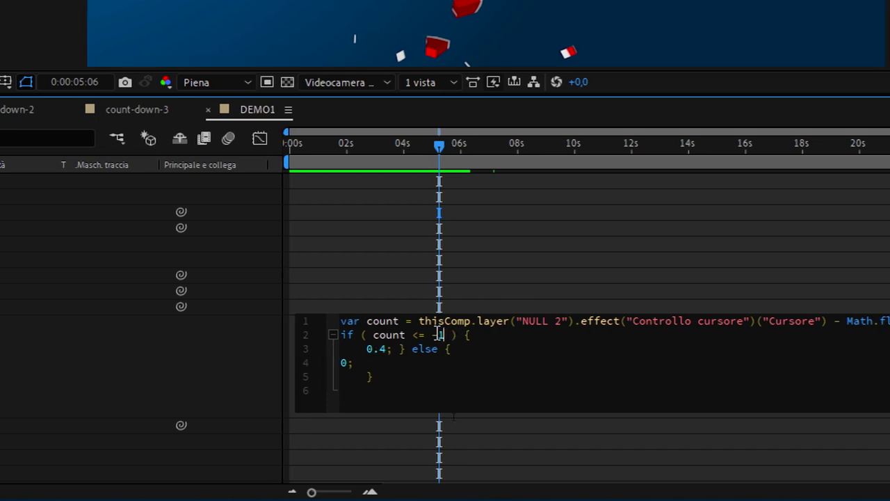
Step: Commit the edited expression and preview the countdown from 4:08
click(339, 433)
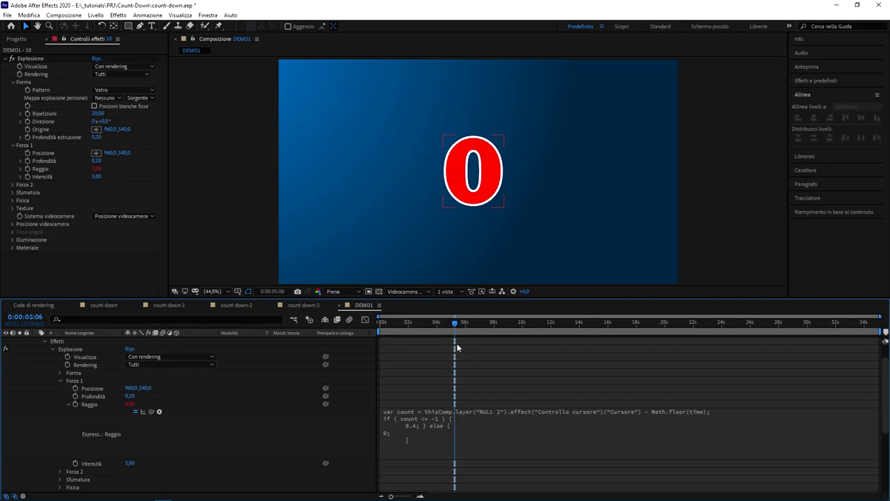
drag(454, 322, 441, 322)
key(space)
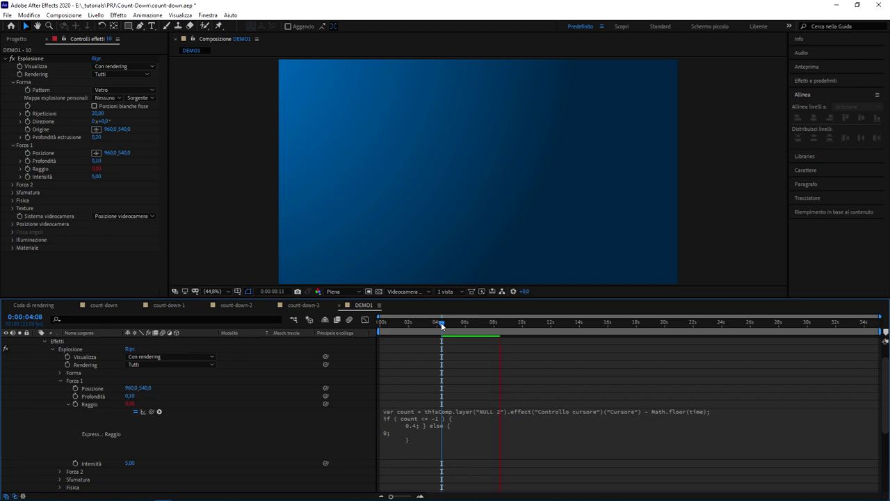
Step: Stop the preview at 6:06 to inspect the explosion frame
drag(469, 322, 467, 328)
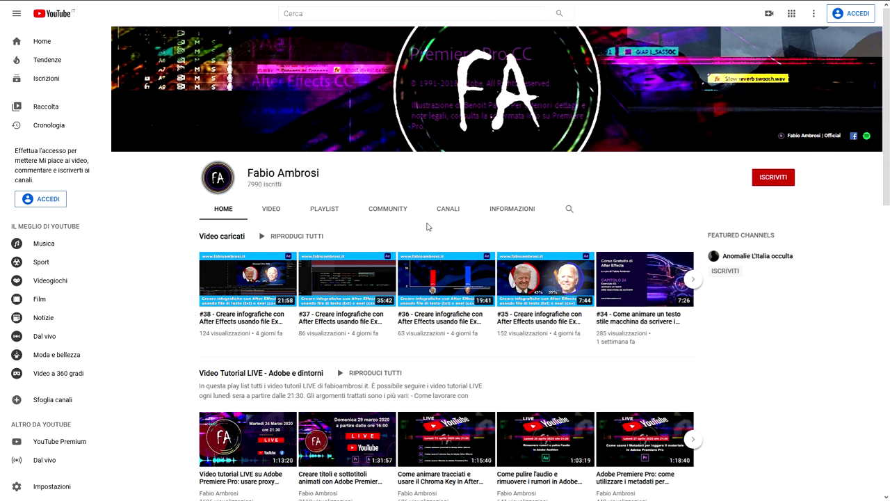
Step: Show the tutorial channel's playlists
click(313, 215)
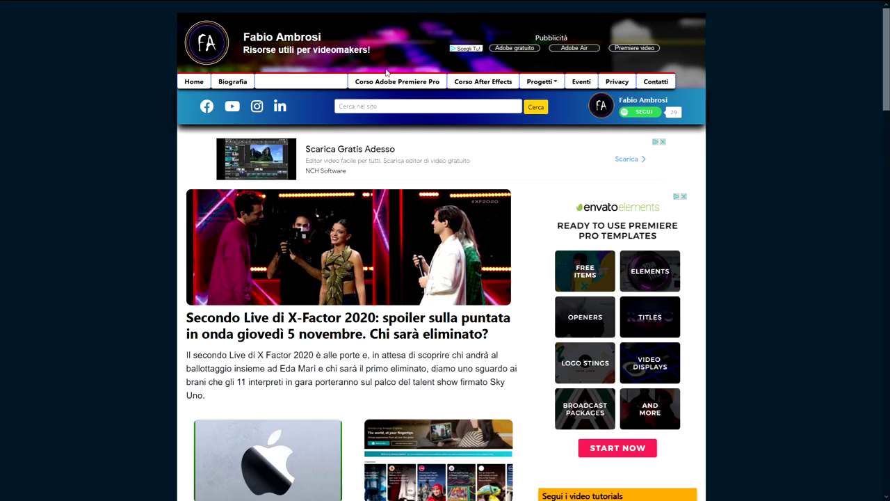
Step: Open the 'Corso After Effects' article on fabioambrosi.it and scroll to its 25-lesson 'modulo Base' list
click(482, 82)
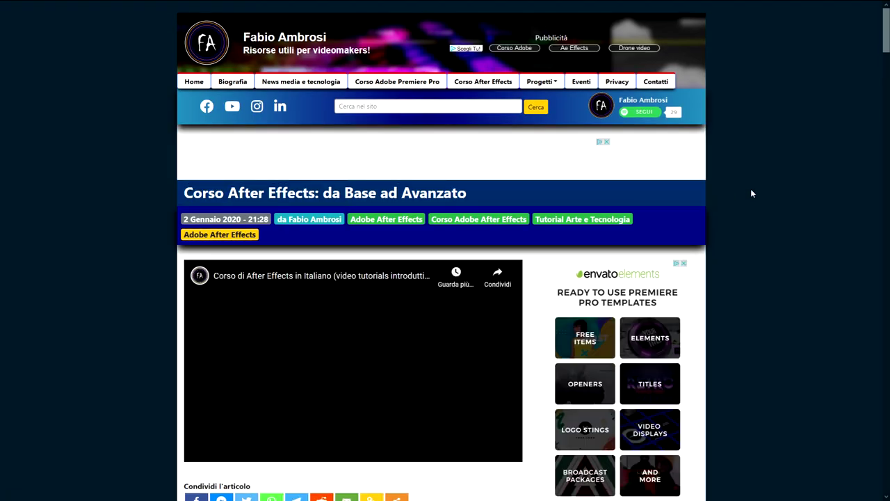
scroll(740, 320, down, 8)
scroll(739, 317, down, 8)
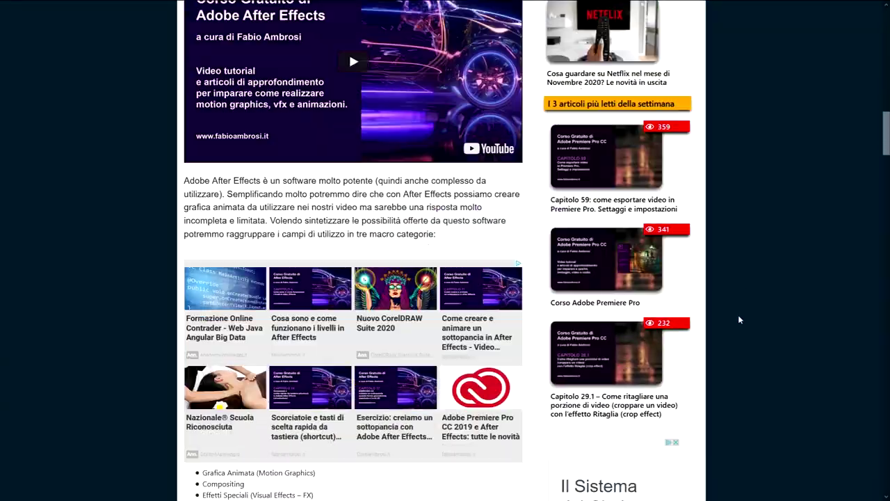
scroll(736, 314, down, 8)
scroll(733, 313, down, 8)
scroll(732, 309, down, 8)
scroll(731, 304, down, 5)
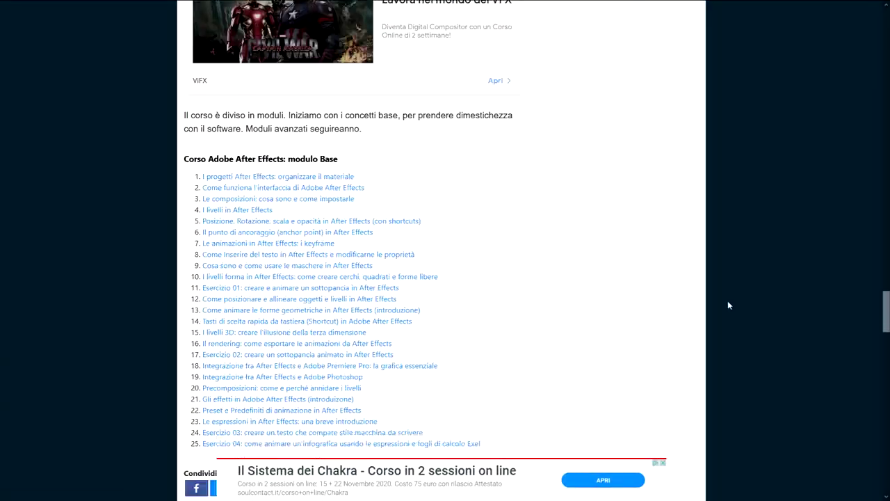
scroll(725, 299, down, 3)
scroll(417, 278, up, 1)
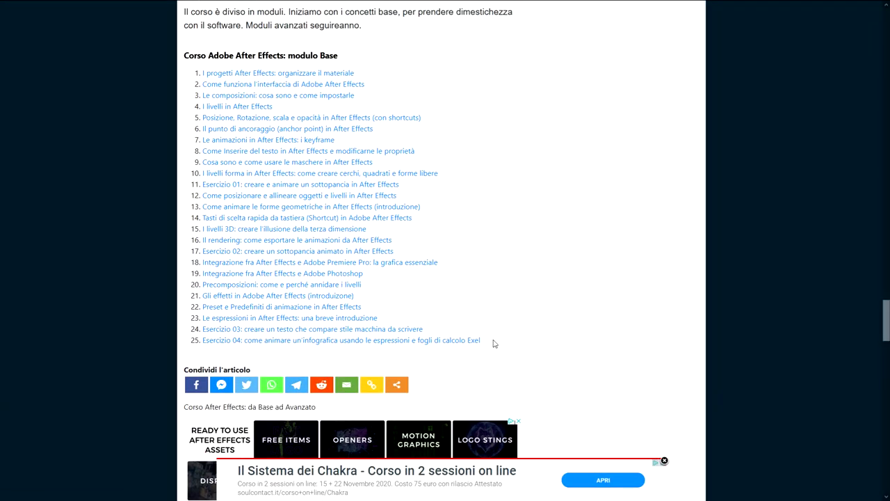